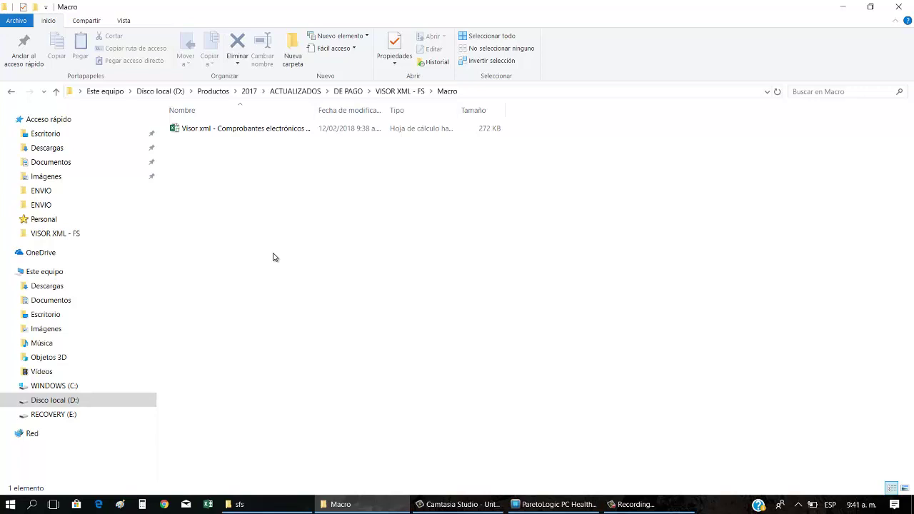
Switch to the sfs Explorer window and open its ENVIO folder.
click(269, 502)
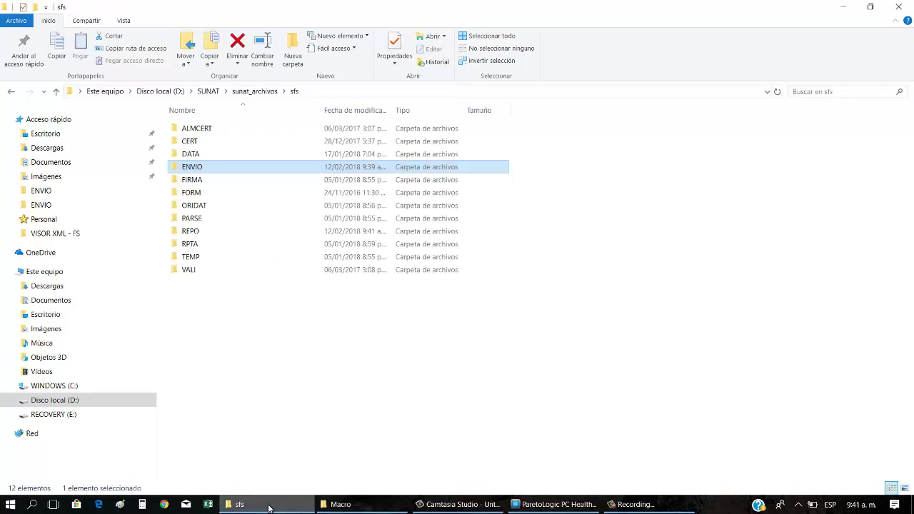
click(351, 92)
click(268, 330)
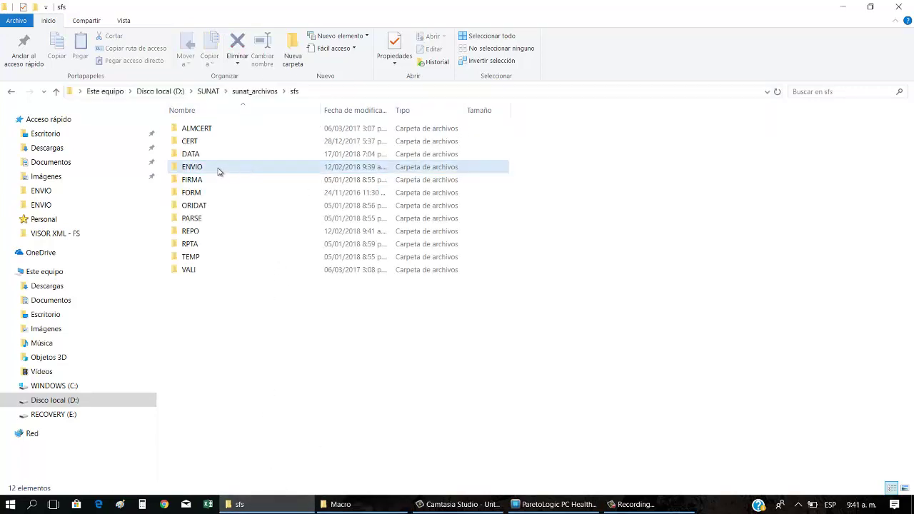
double_click(220, 170)
Browse through the 24 submitted invoice zip files in ENVIO.
click(258, 154)
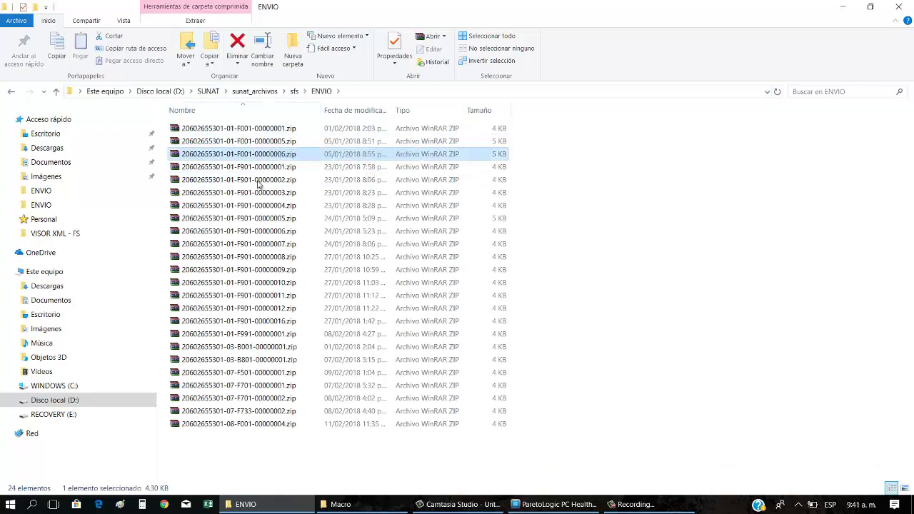
click(258, 192)
click(257, 270)
click(255, 321)
click(255, 359)
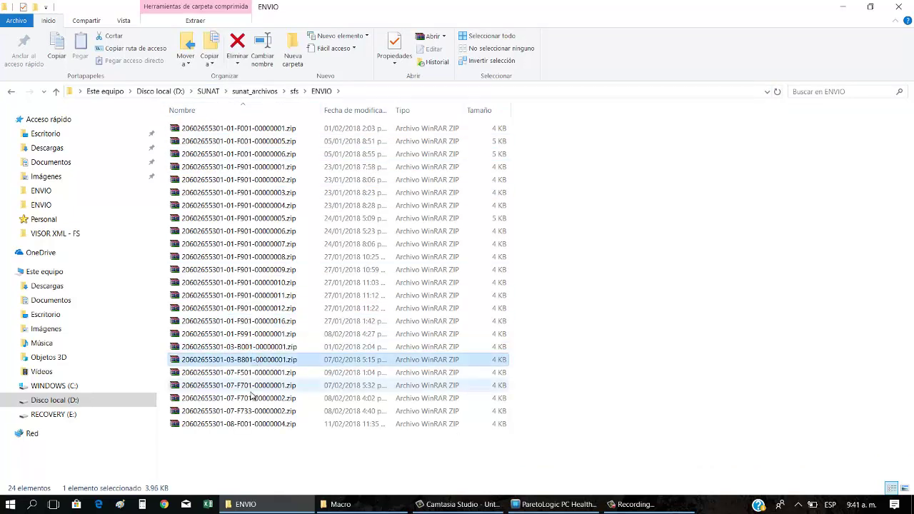
click(250, 423)
click(258, 270)
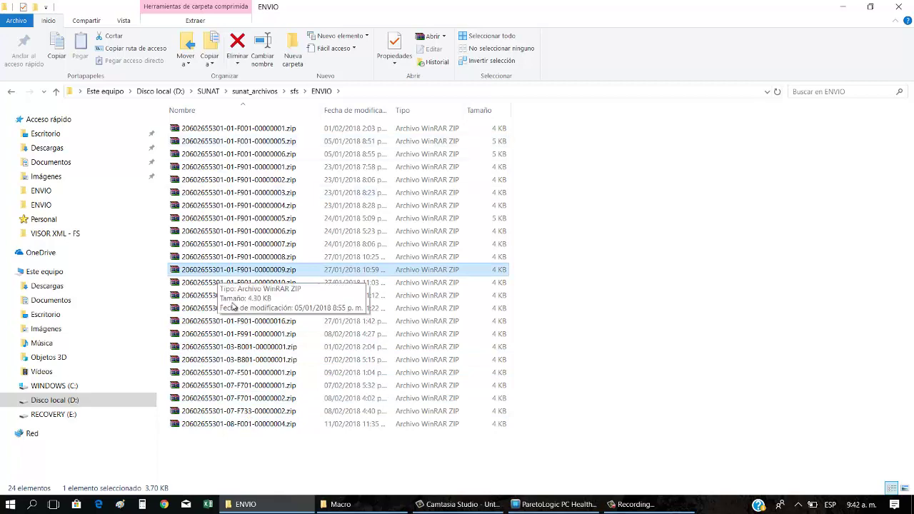
double_click(283, 256)
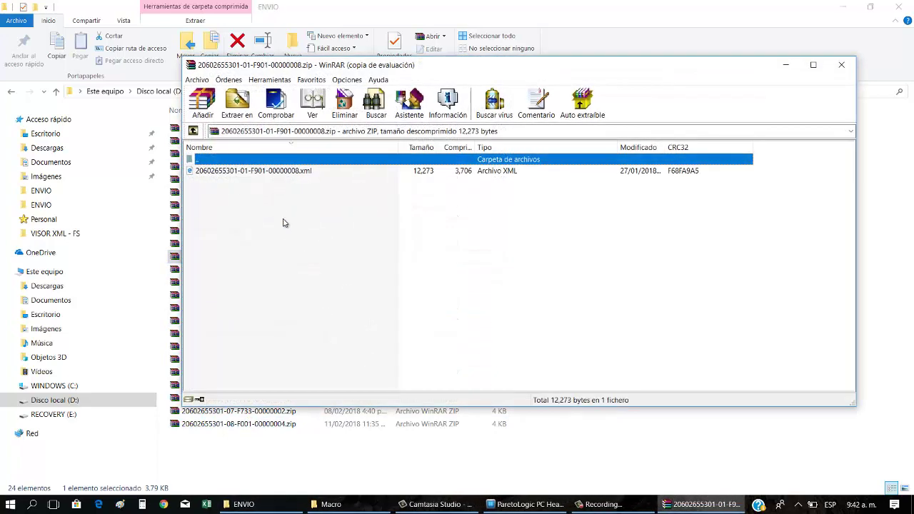
double_click(284, 173)
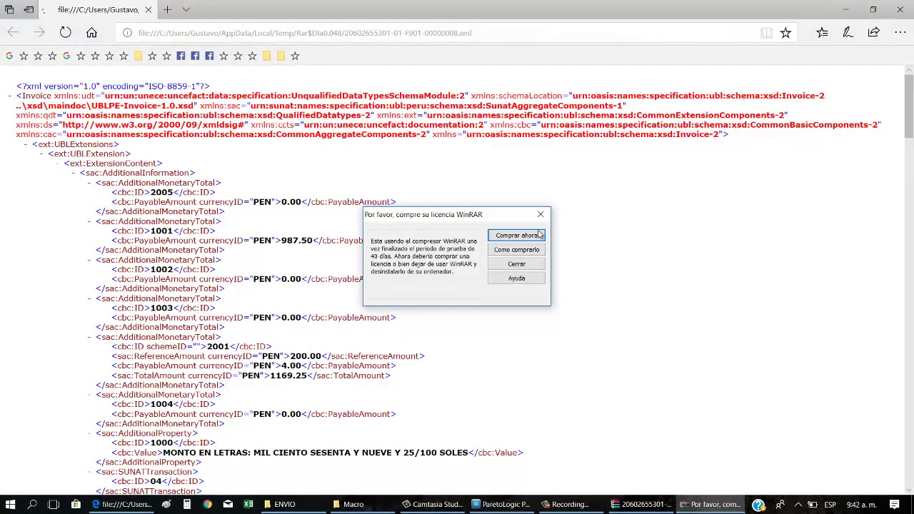
click(539, 214)
scroll(906, 136, down, 2)
mouse_move(906, 135)
mouse_down()
mouse_move(891, 194)
mouse_move(889, 299)
mouse_move(855, 452)
mouse_up()
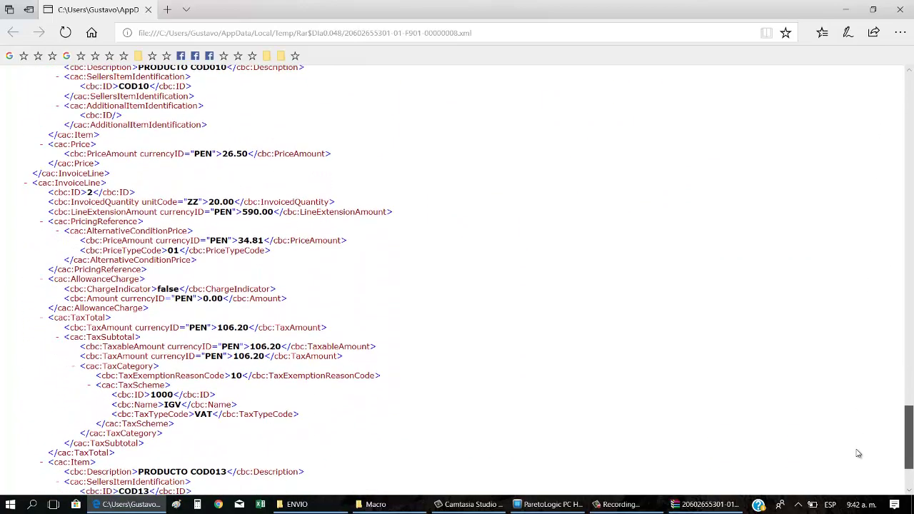
Highlight the quantity 20.00 and price 26.50, then scroll through the XML to its end.
double_click(226, 202)
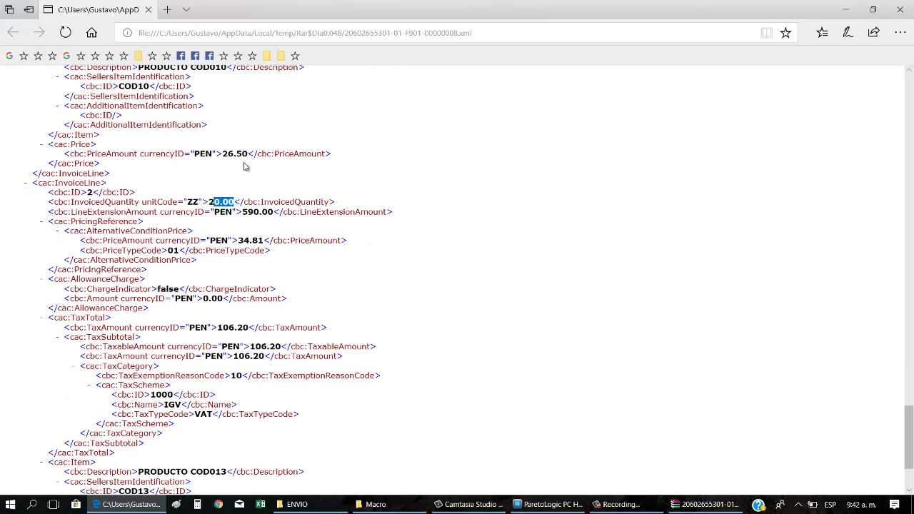
double_click(234, 154)
click(234, 267)
scroll(268, 283, down, 1)
scroll(268, 284, down, 2)
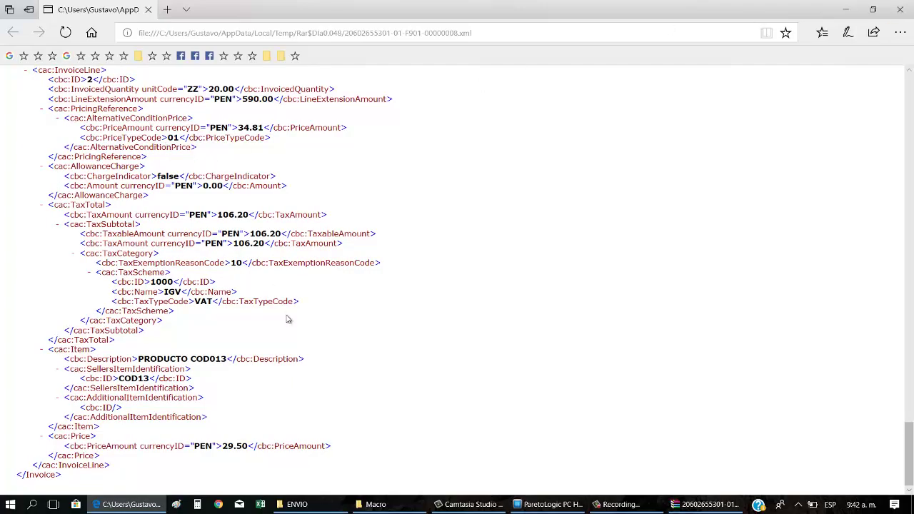
scroll(288, 319, up, 5)
scroll(288, 319, up, 5)
scroll(288, 319, up, 5)
scroll(298, 323, up, 5)
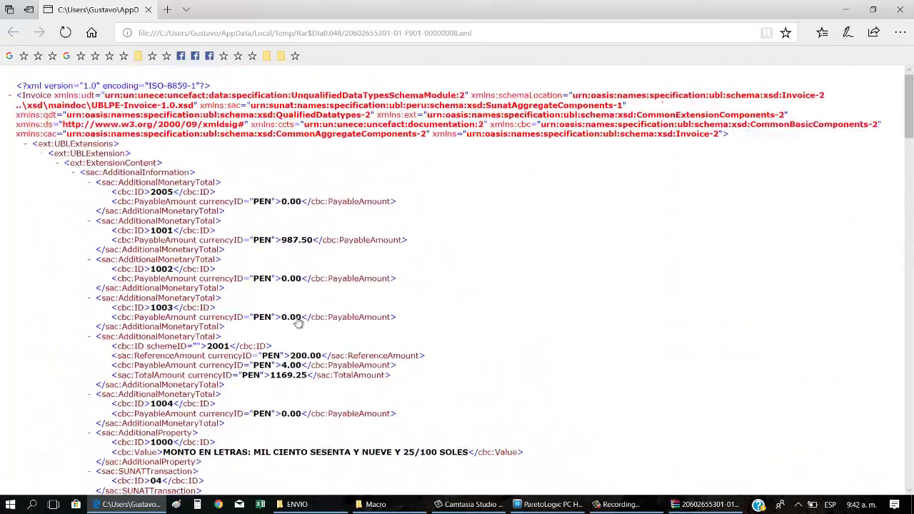
click(899, 9)
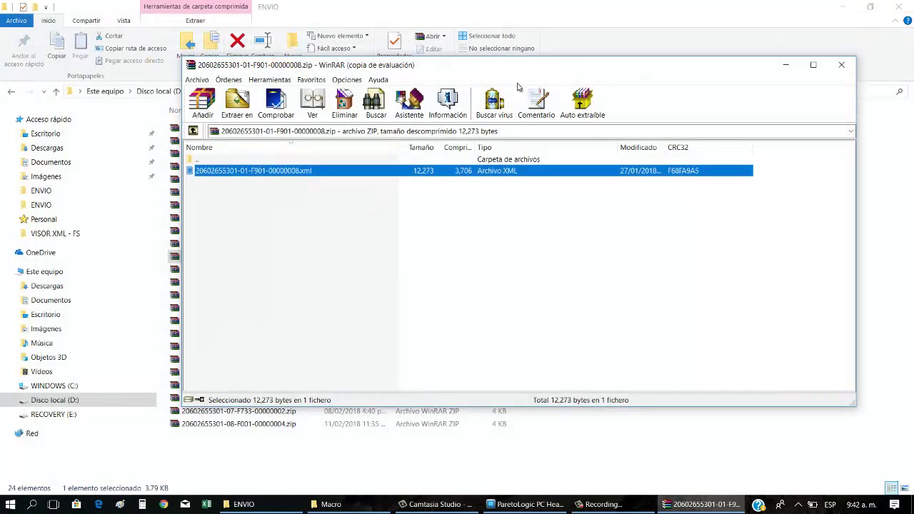
click(841, 64)
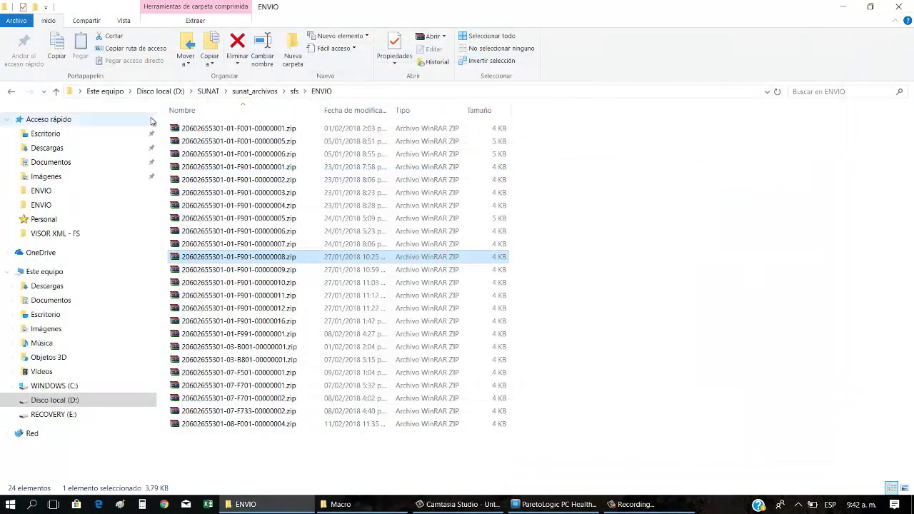
click(57, 91)
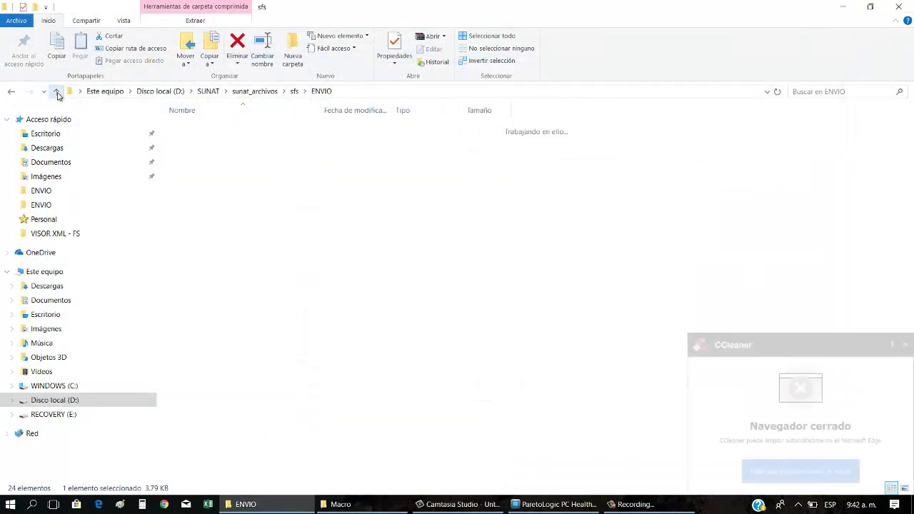
click(904, 344)
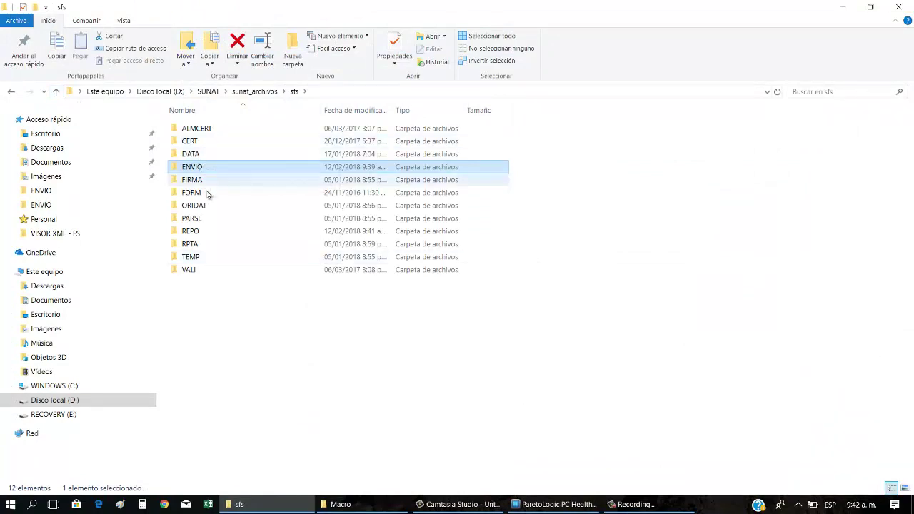
double_click(200, 232)
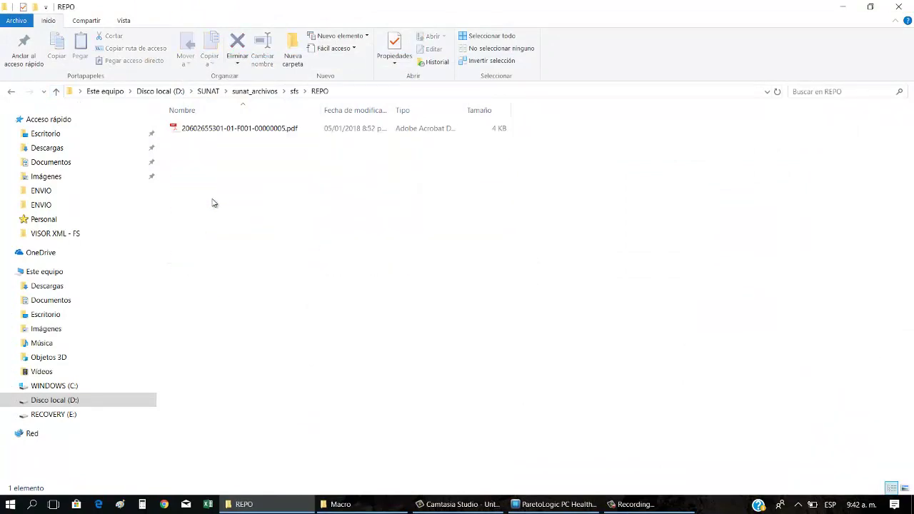
double_click(251, 130)
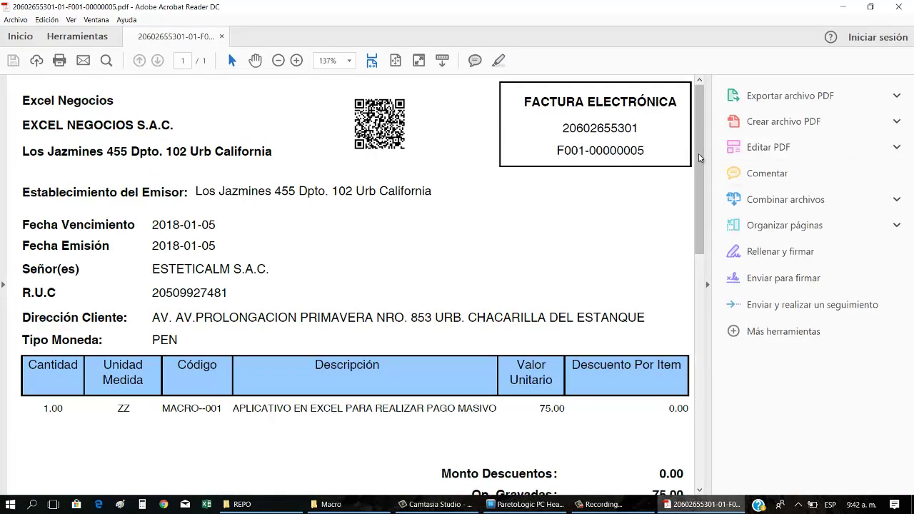
mouse_move(700, 157)
mouse_down()
mouse_move(691, 314)
mouse_move(719, 155)
mouse_move(683, 402)
mouse_move(710, 150)
mouse_up()
click(898, 6)
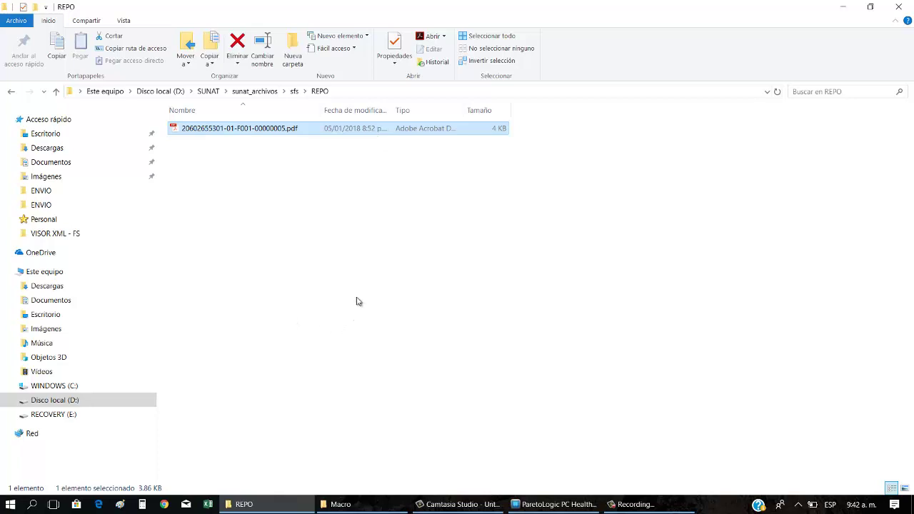
Close the REPO window and open Visor xml BACKUP2.xlsm from the Macro folder.
click(898, 7)
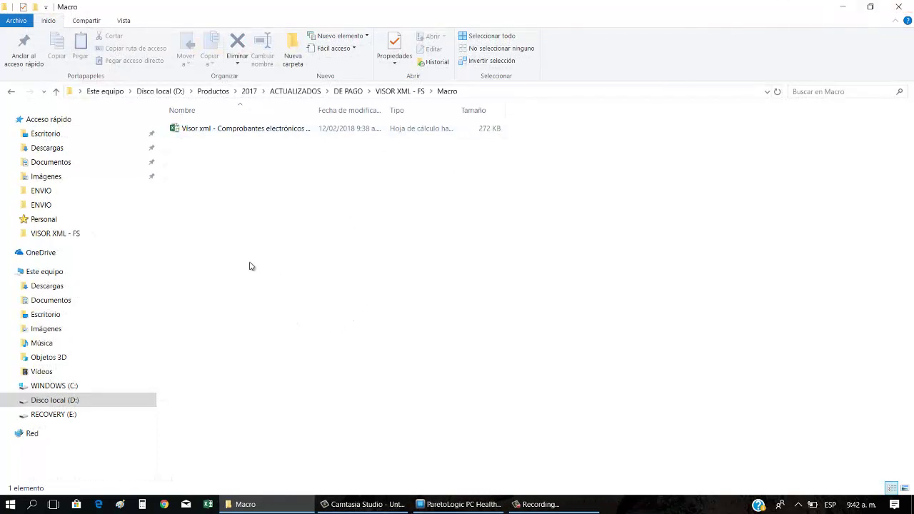
double_click(289, 129)
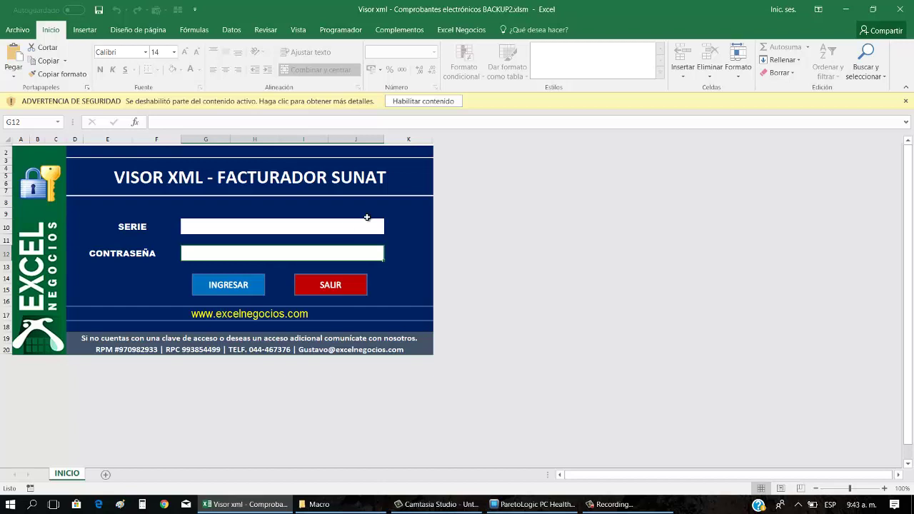
Enable macro content, enter the account password in CONTRASEÑA, log in and accept the welcome message.
click(414, 102)
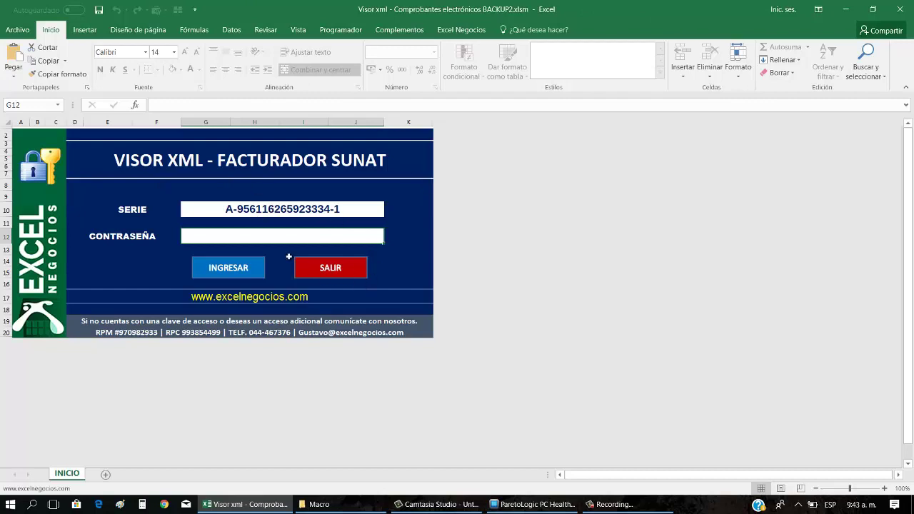
double_click(278, 236)
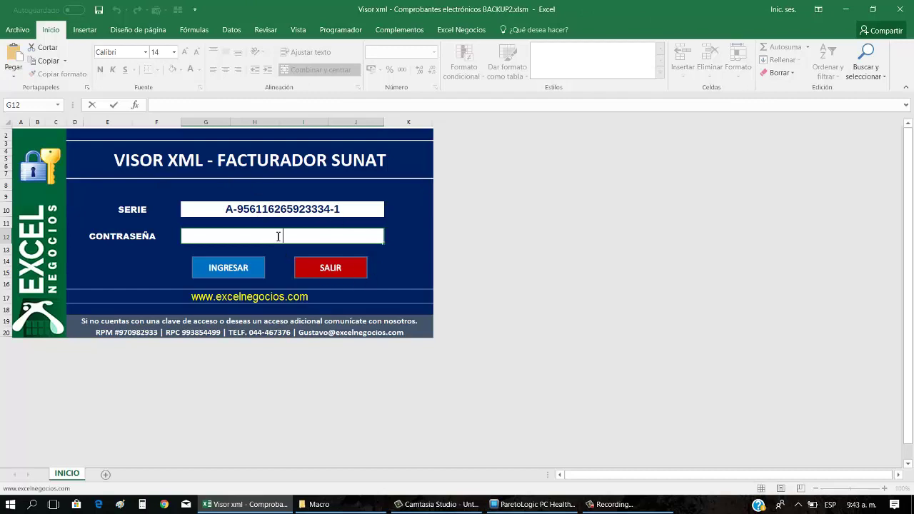
click(377, 251)
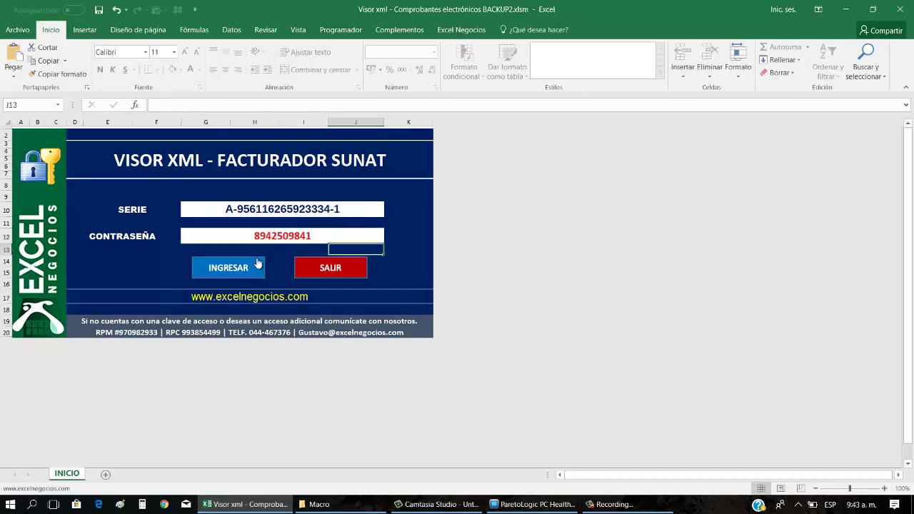
click(245, 267)
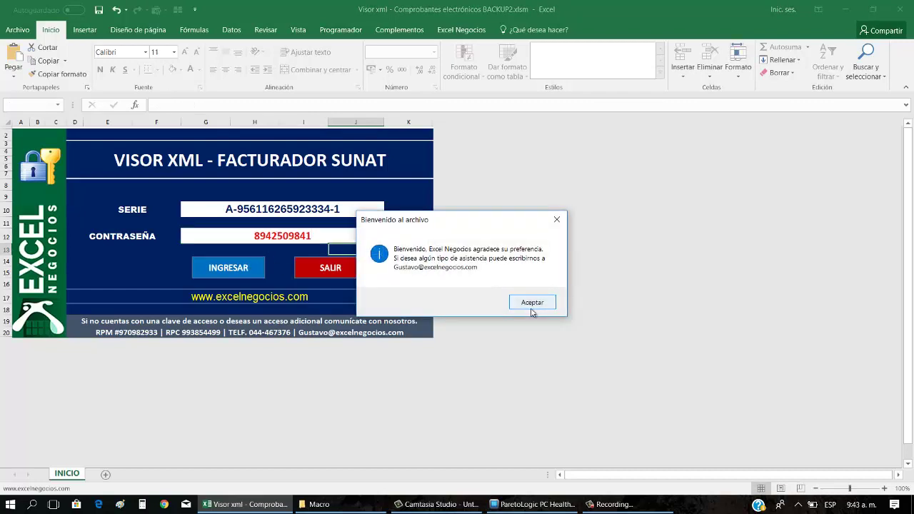
click(533, 305)
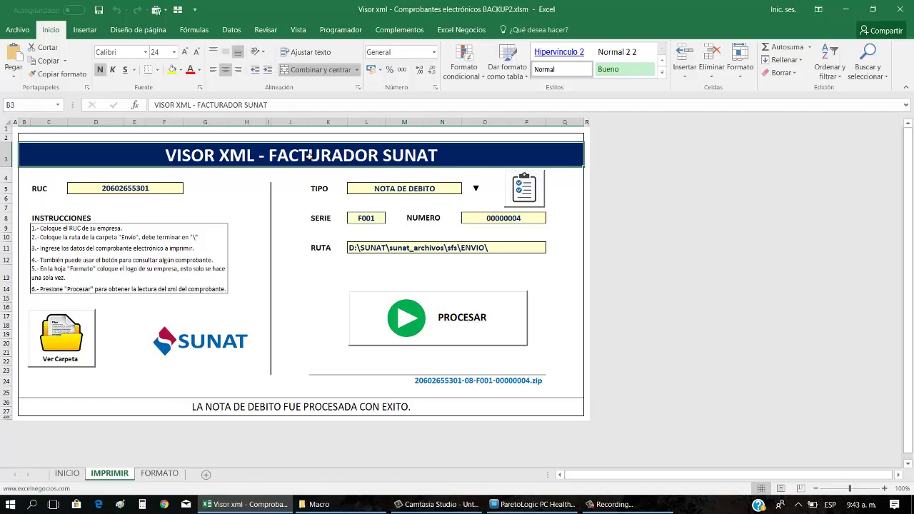
Check the RUC, SERIE and NUMERO fields, keeping NOTA DE DEBITO as the document type.
click(156, 188)
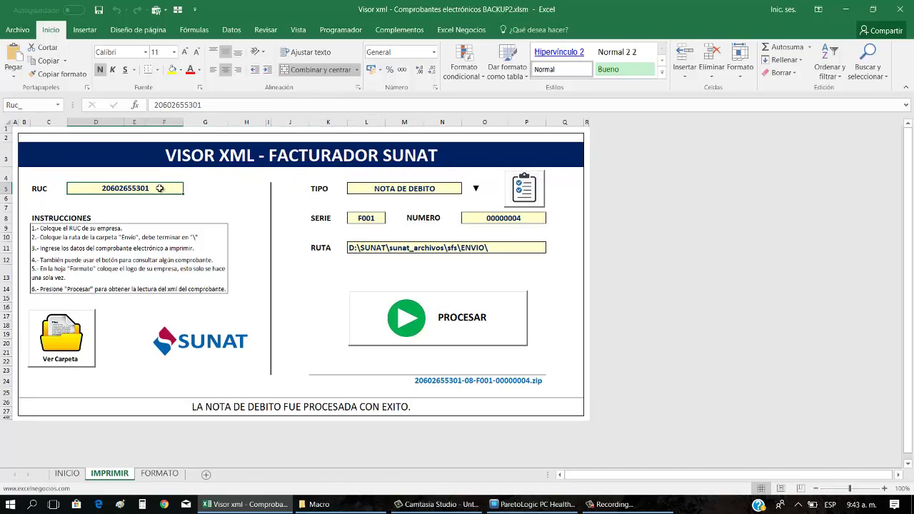
click(440, 188)
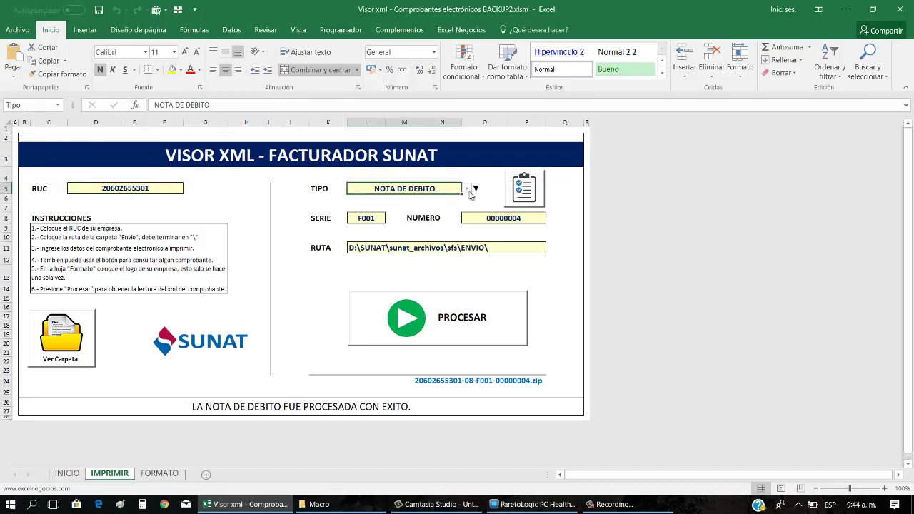
click(467, 189)
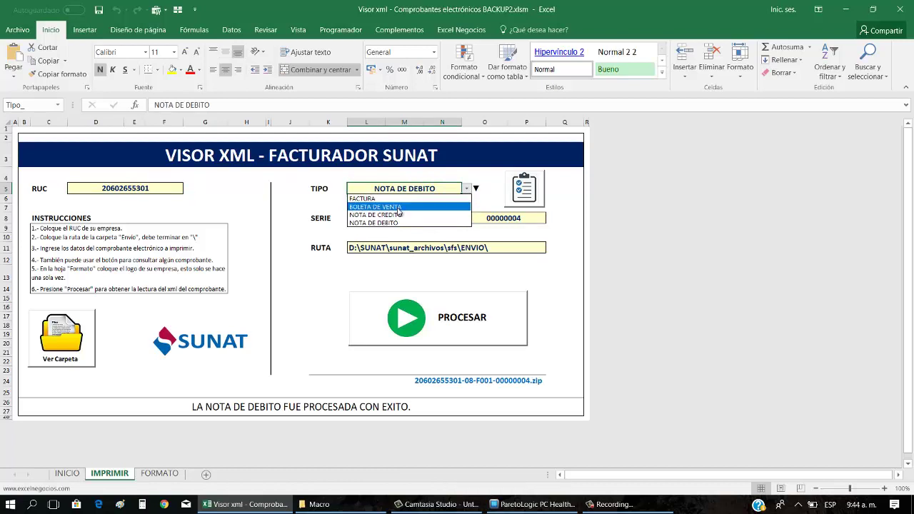
click(314, 198)
click(375, 217)
click(496, 220)
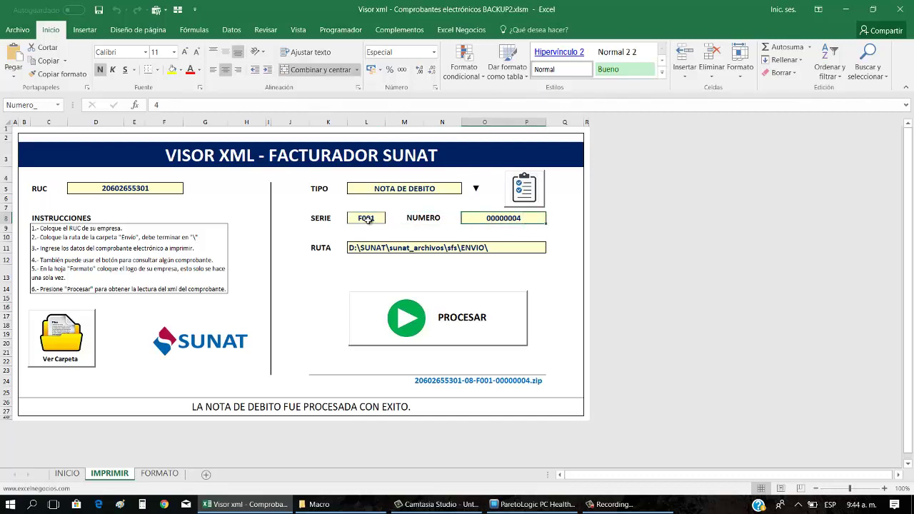
key(shift+Tab)
click(494, 220)
Copy the ENVIO path from the RUTA field and open File Explorer with Win+E.
double_click(496, 247)
drag(356, 247, 349, 247)
key(ctrl+c)
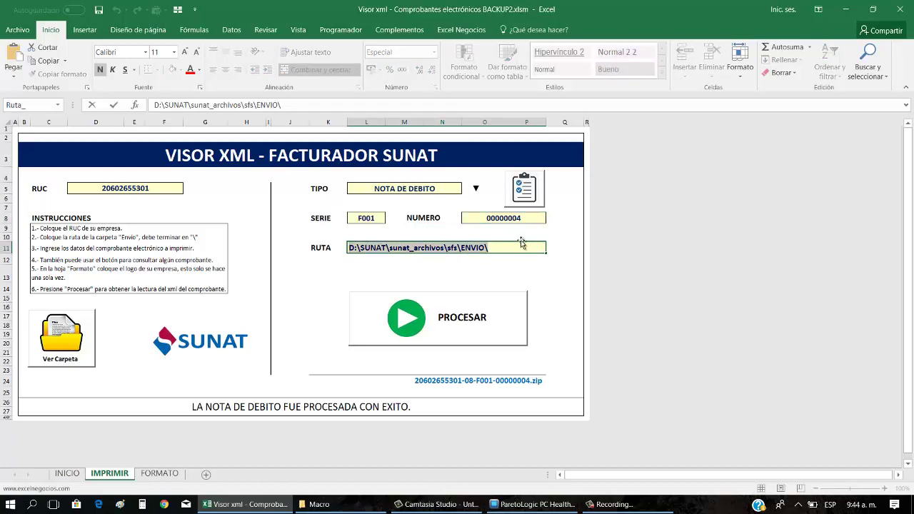
key(Escape)
key(super+e)
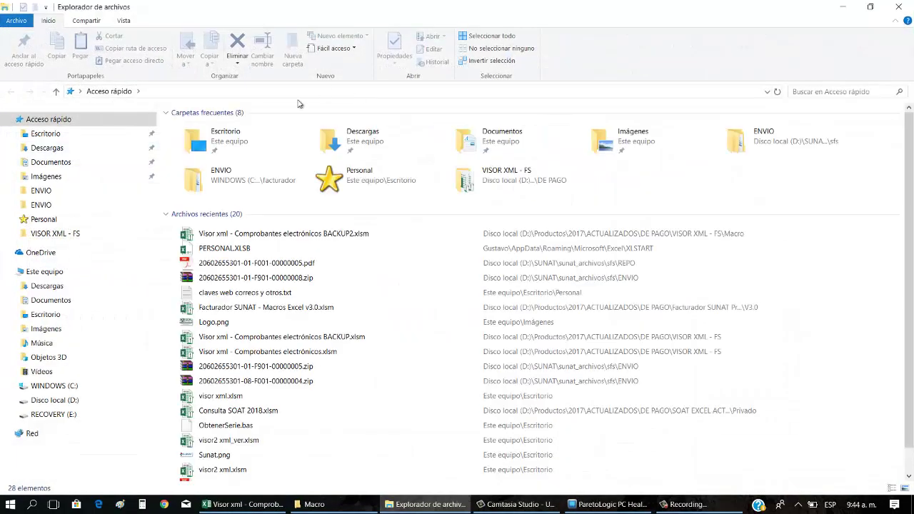
Paste the D:\SUNAT\sunat_archivos\sfs\ENVIO path into the address bar to go there.
click(299, 95)
key(ctrl+v)
key(Return)
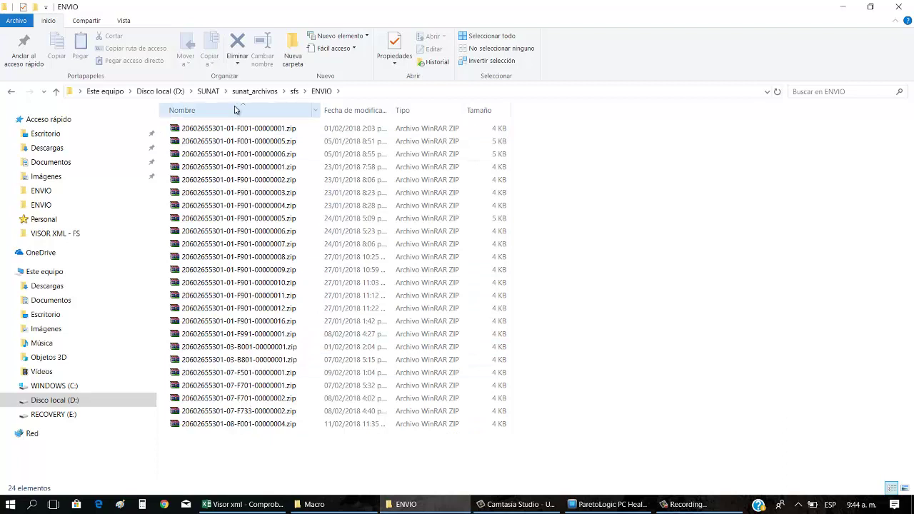
Select all 24 zip files in ENVIO, then minimize File Explorer.
mouse_move(261, 457)
mouse_down()
mouse_move(261, 128)
mouse_move(286, 128)
mouse_up()
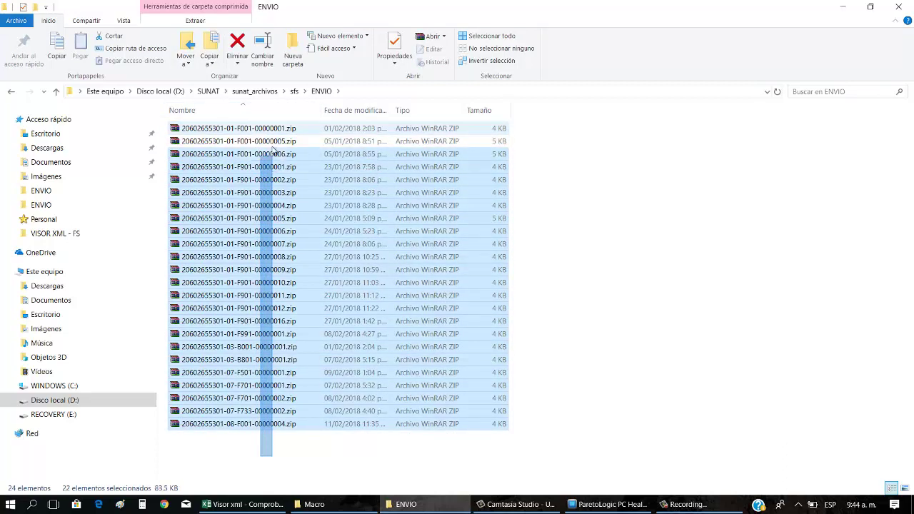
click(562, 185)
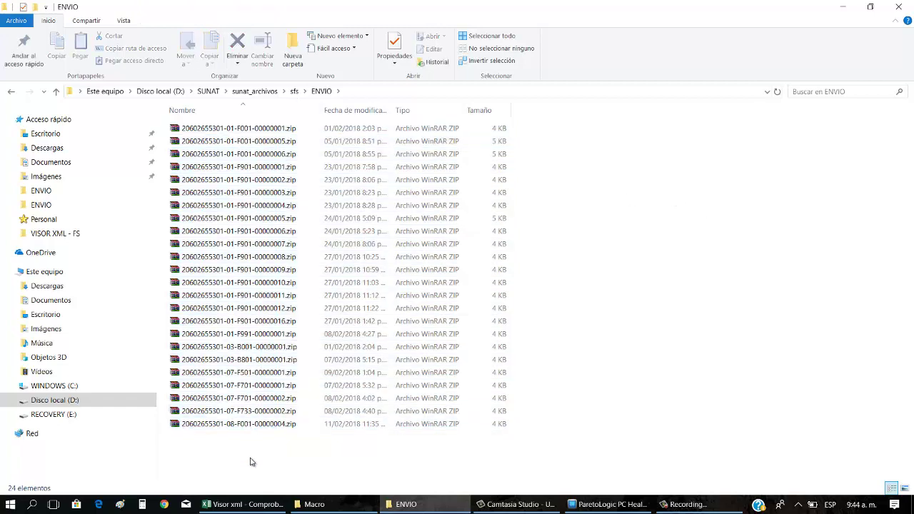
drag(249, 462, 275, 126)
click(842, 7)
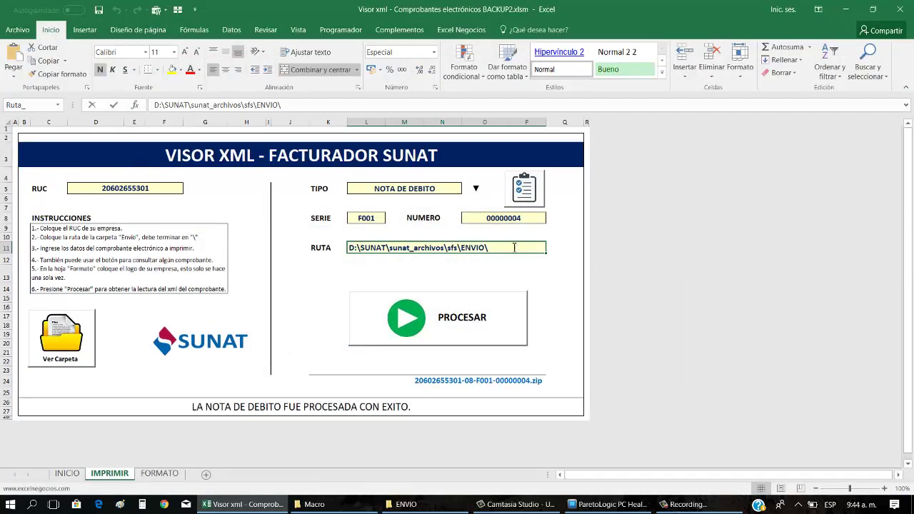
Confirm the RUTA path, switch to the FORMATO sheet and clear its top-left logo area.
key(Return)
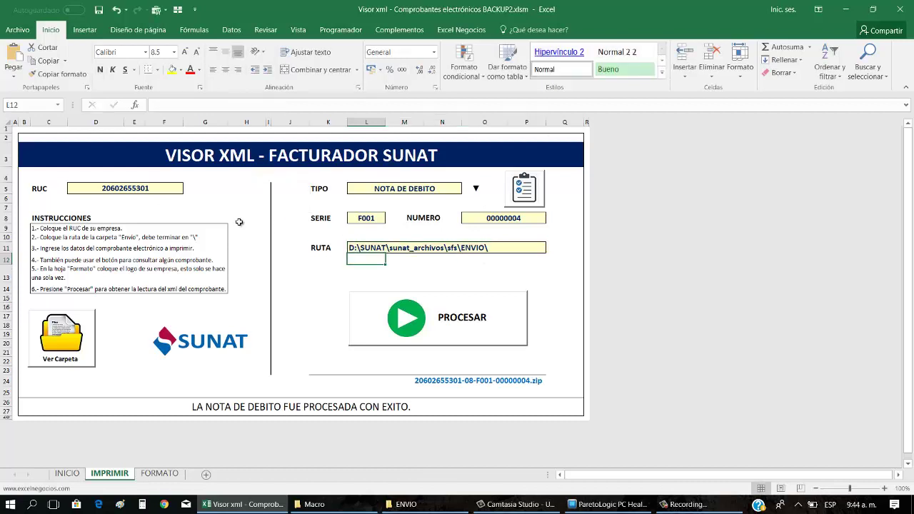
click(161, 474)
drag(60, 164, 202, 214)
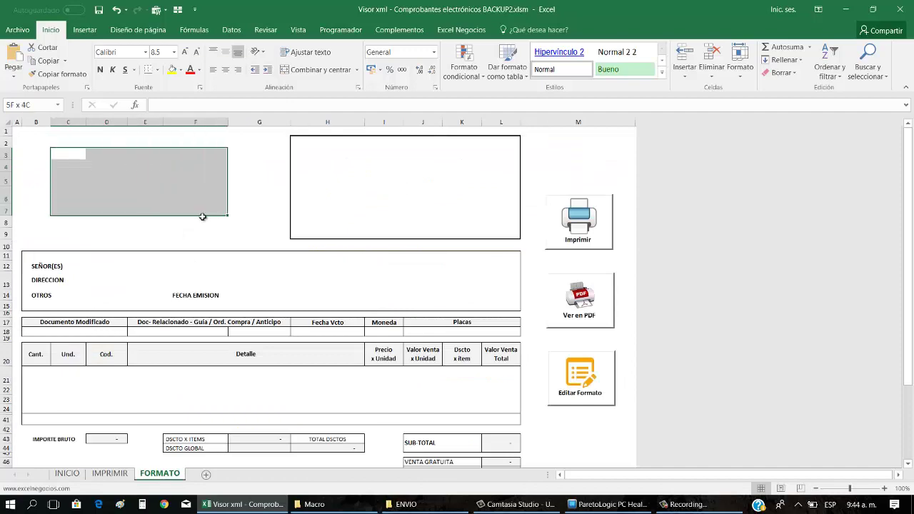
click(237, 198)
click(85, 29)
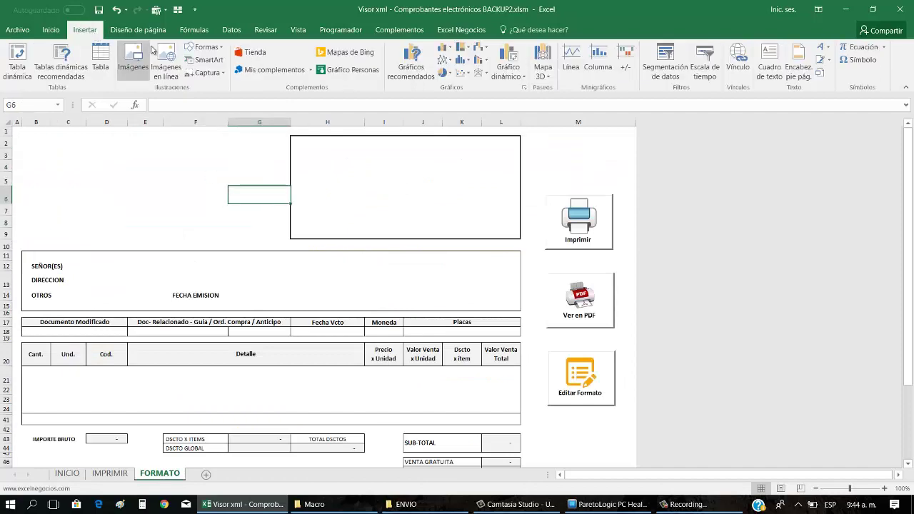
Insert Logo.png from Imágenes and resize it to 5.35 × 9.61 cm in the top-left header.
click(133, 63)
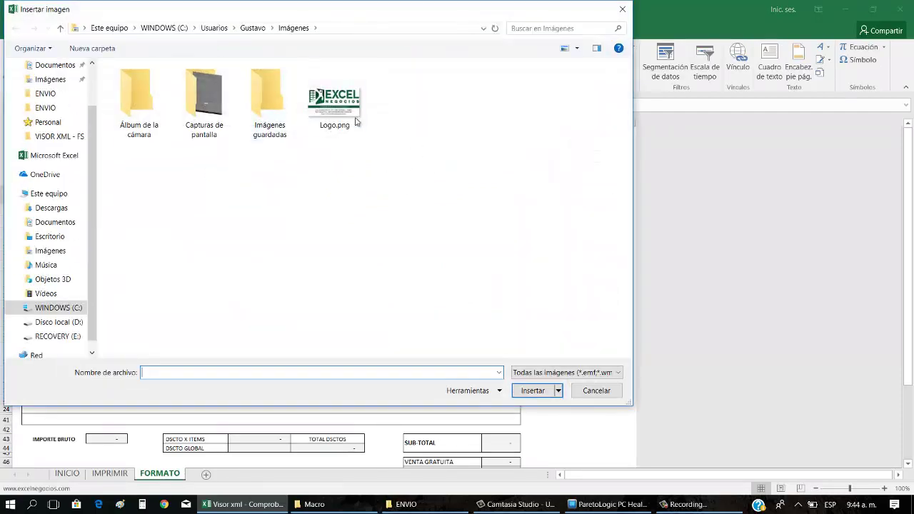
click(356, 120)
click(532, 391)
mouse_move(508, 278)
mouse_down()
mouse_move(289, 240)
mouse_move(198, 204)
mouse_up()
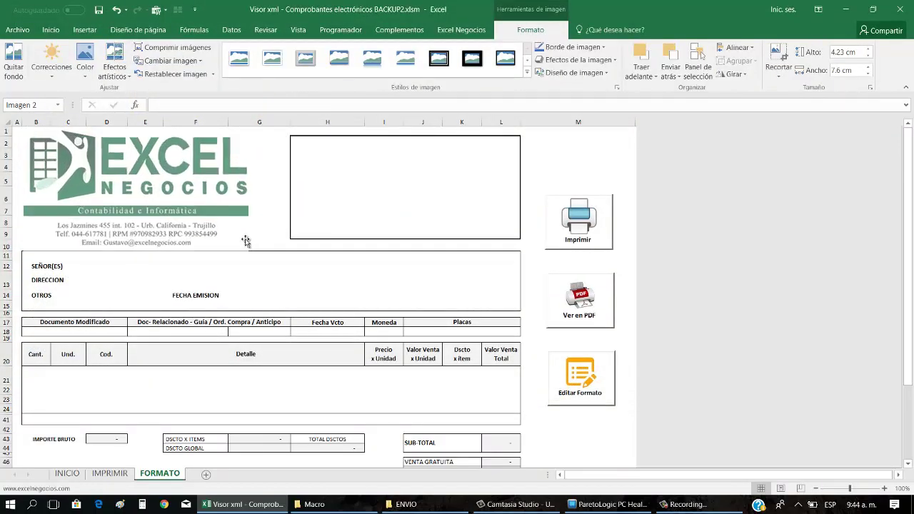
drag(232, 235, 243, 249)
drag(184, 214, 188, 214)
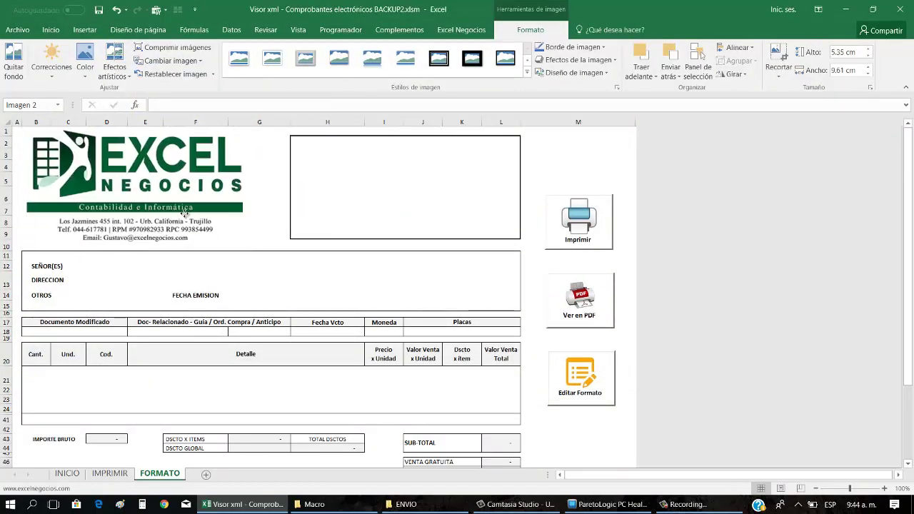
click(354, 192)
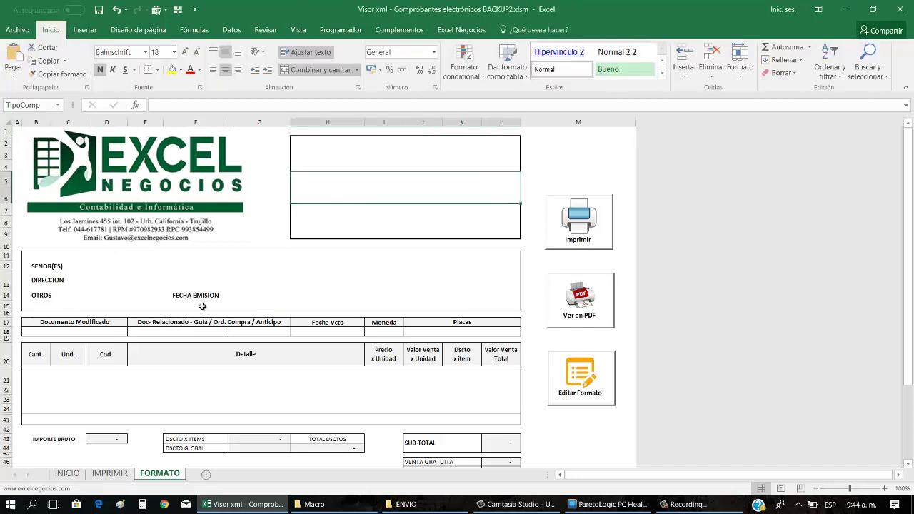
On the IMPRIMIR sheet, check the TIPO, RUTA and SERIE fields.
click(110, 473)
click(547, 248)
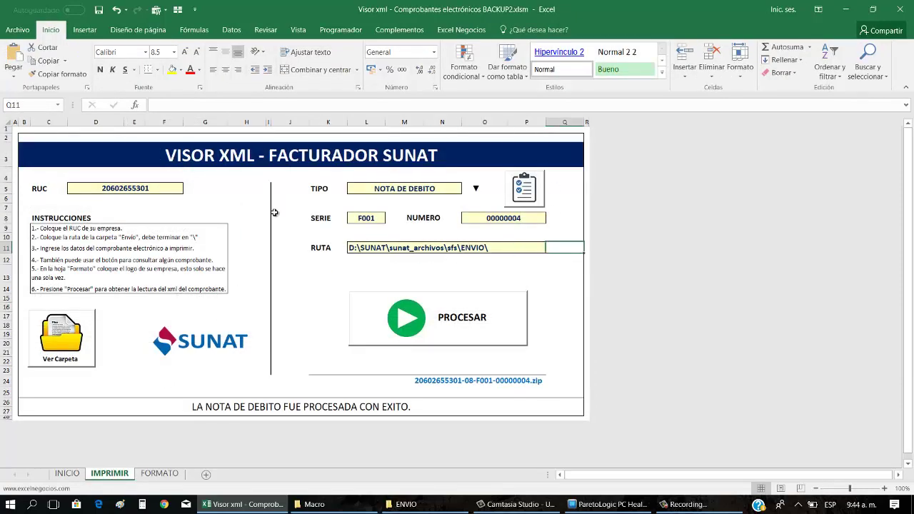
click(441, 191)
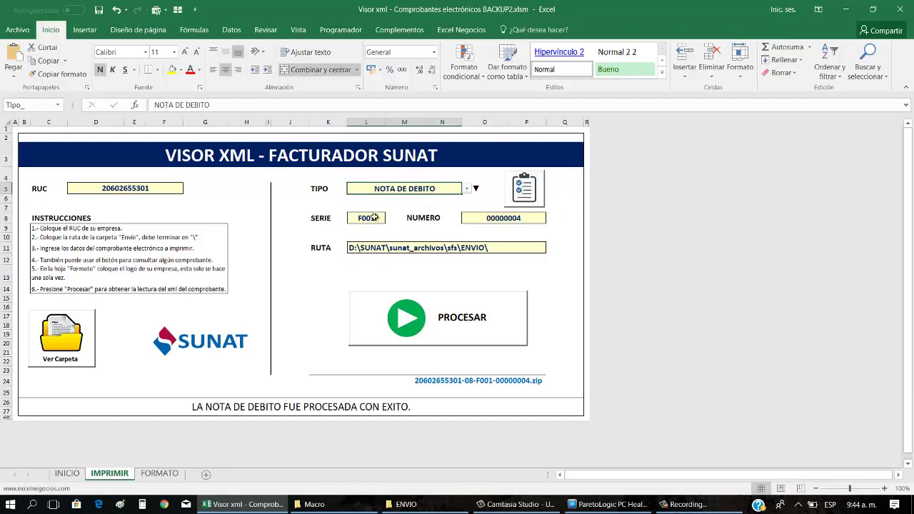
click(414, 241)
click(522, 210)
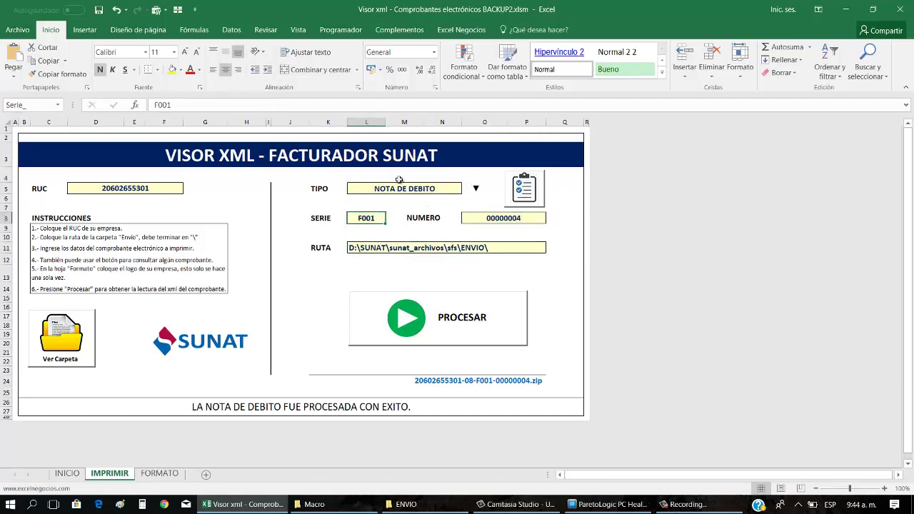
Try the Factura, Boleta, Nota de Crédito and Nota de Débito filters on the ENVIO zip list, comparing with the ENVIO folder.
click(523, 189)
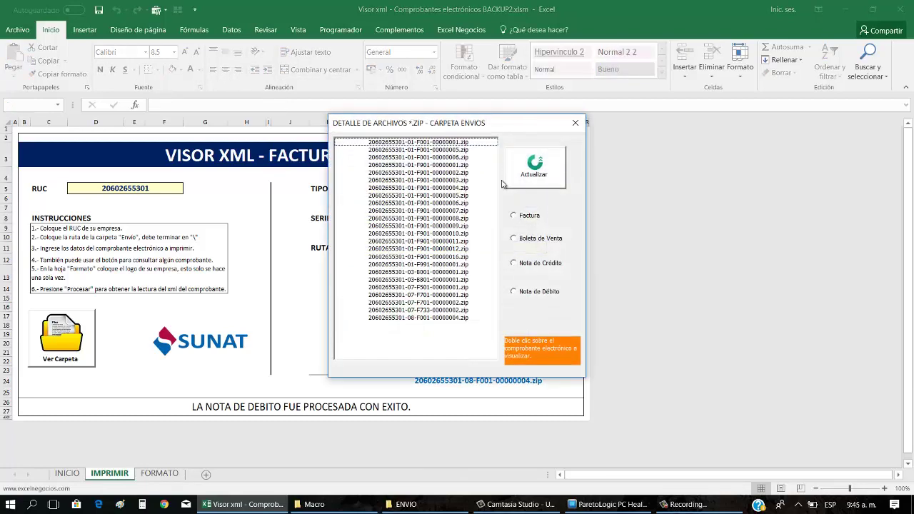
click(529, 215)
click(537, 239)
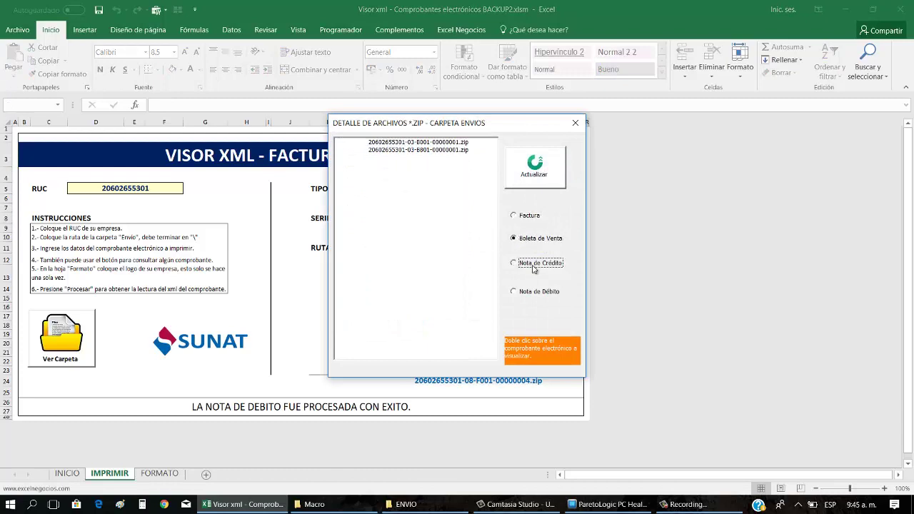
click(537, 262)
click(532, 295)
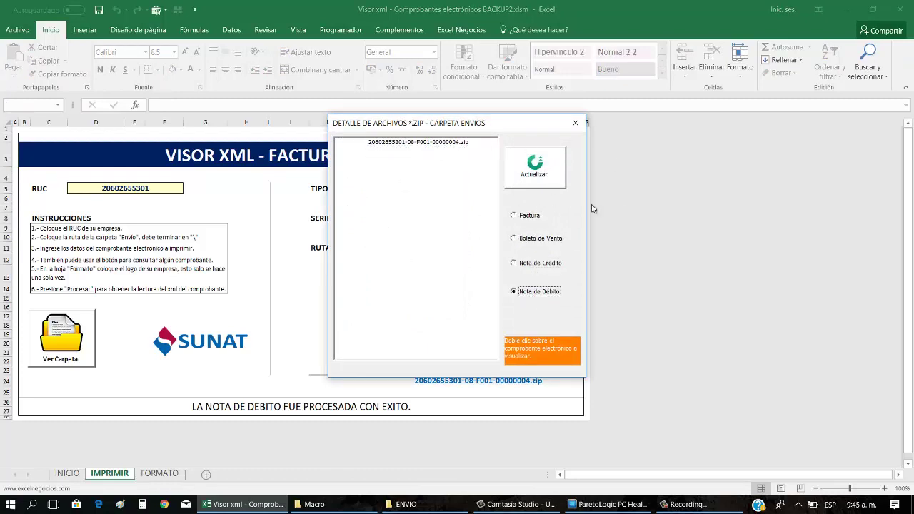
click(544, 172)
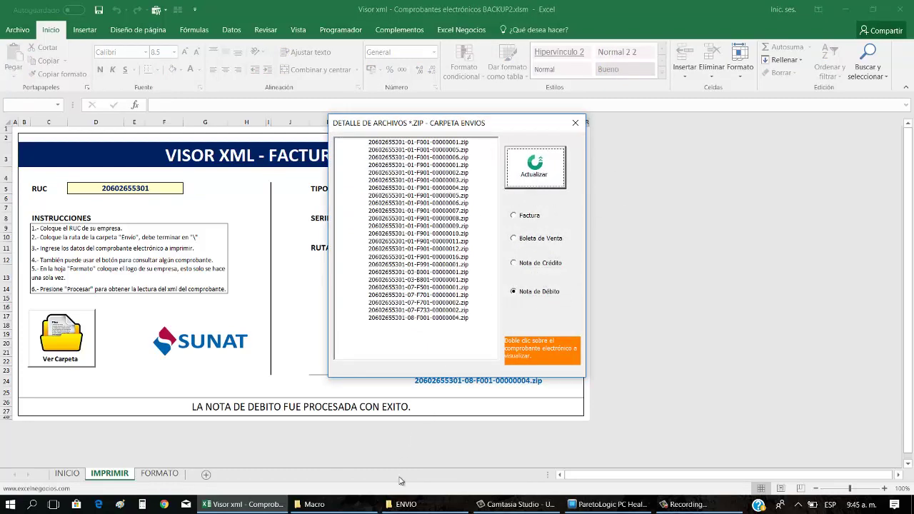
click(403, 504)
drag(259, 465, 251, 129)
click(843, 7)
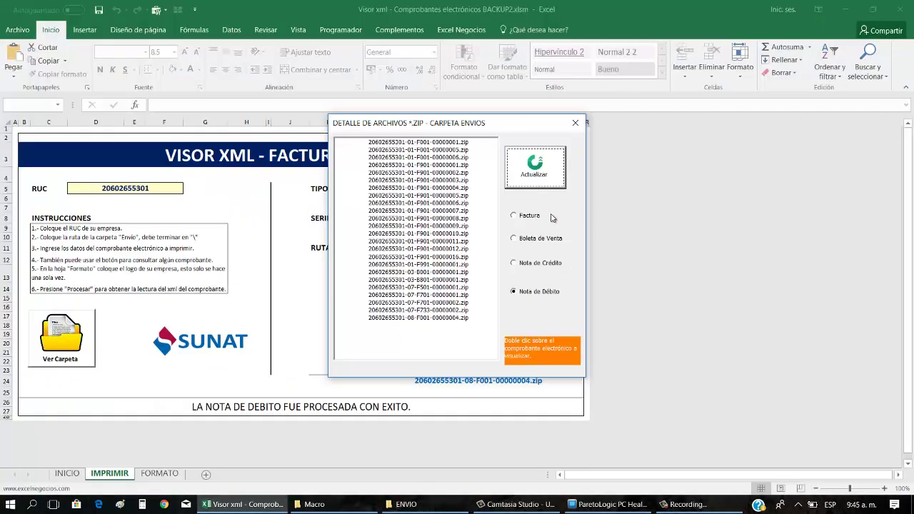
click(529, 217)
click(445, 187)
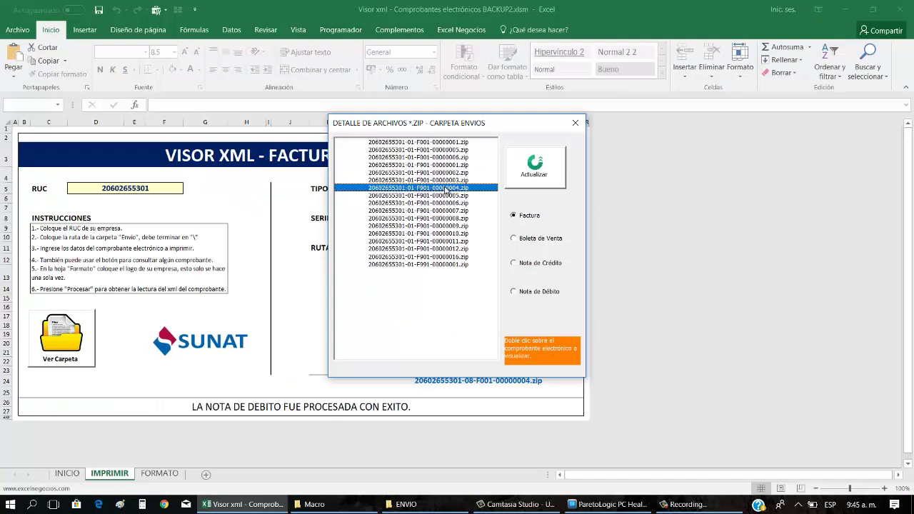
drag(459, 126, 645, 128)
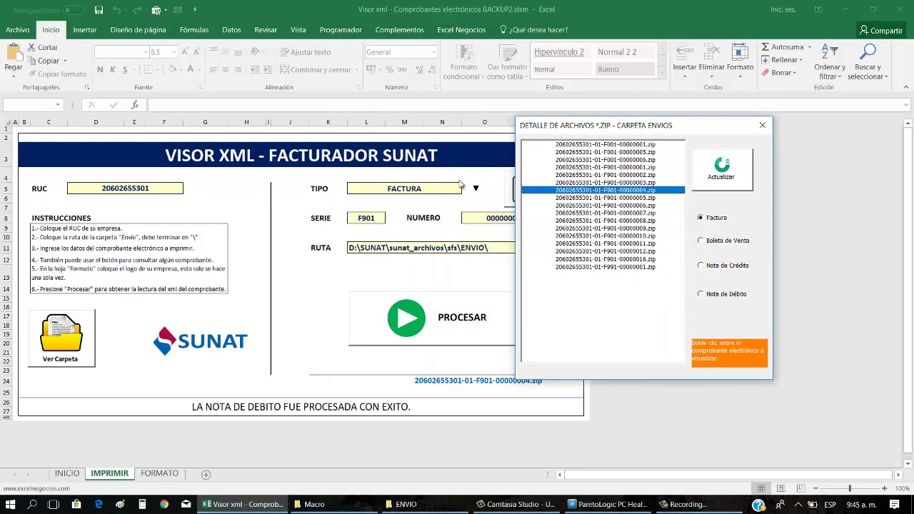
click(767, 128)
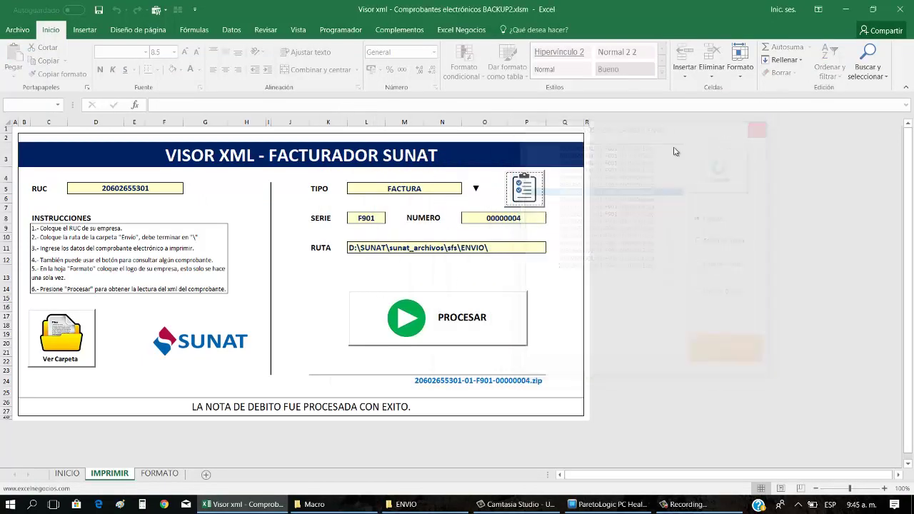
click(528, 187)
click(428, 172)
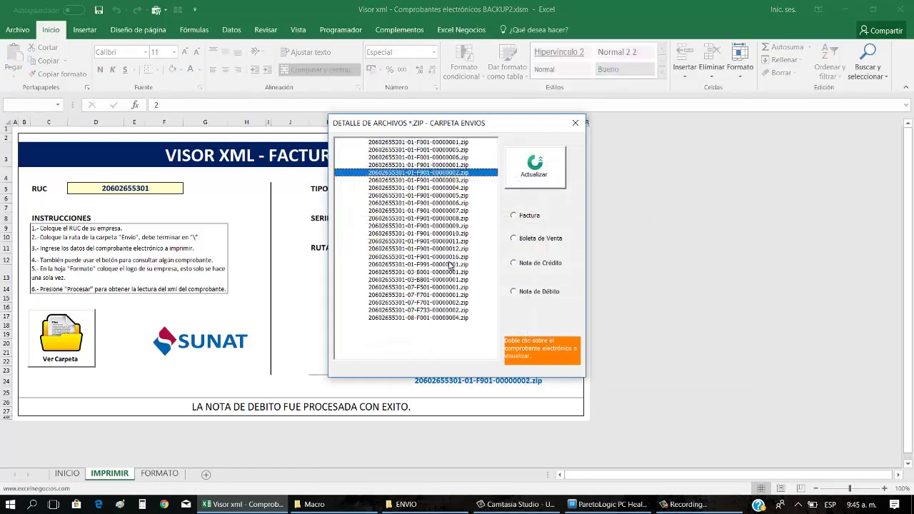
click(530, 216)
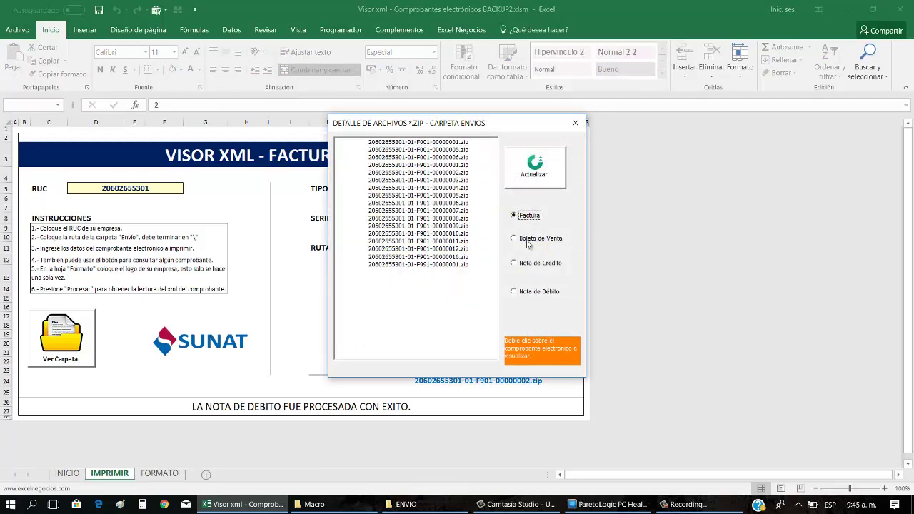
click(529, 241)
click(529, 265)
click(528, 294)
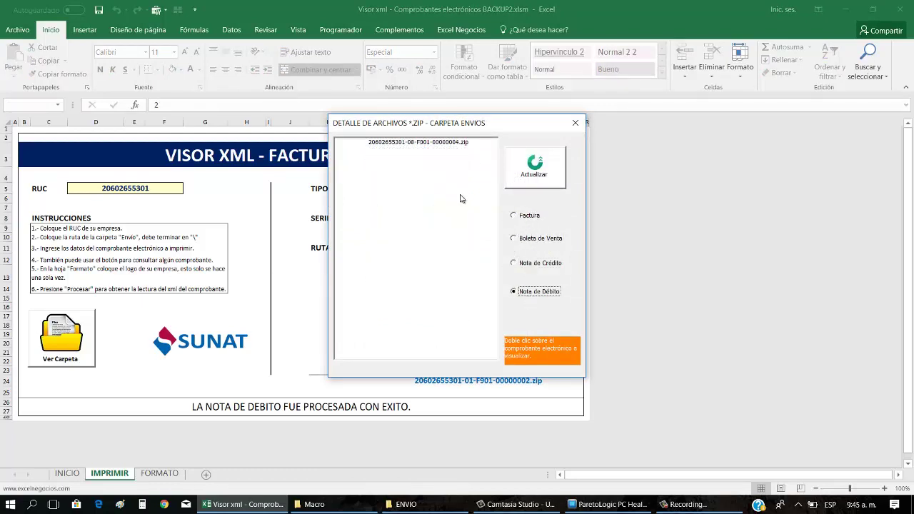
click(576, 123)
click(399, 190)
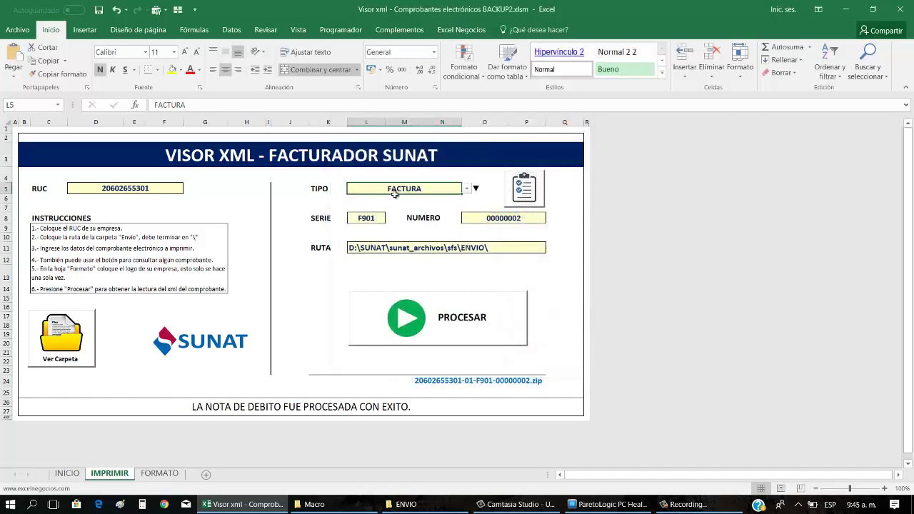
Glance at FORMATO, then verify the 00000002 number and folder path entries on IMPRIMIR.
click(160, 473)
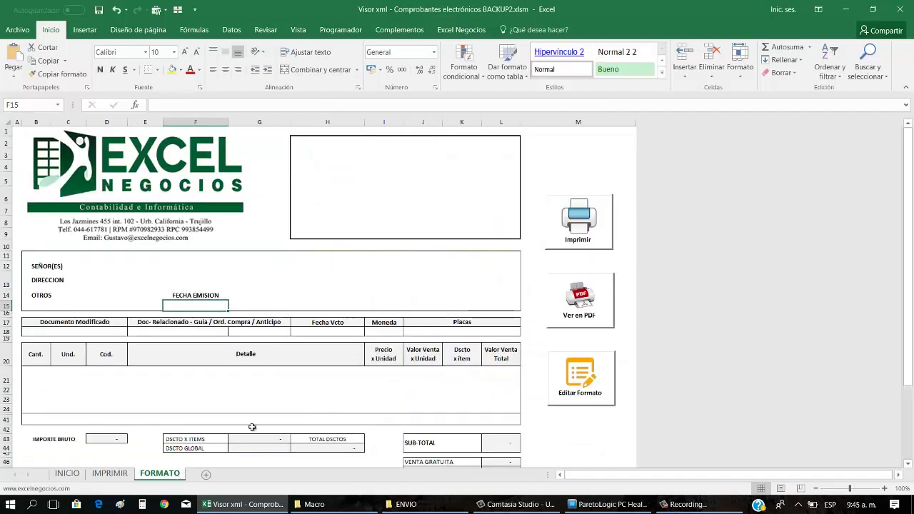
scroll(252, 357, down, 2)
scroll(253, 253, down, 4)
scroll(253, 253, up, 6)
click(109, 473)
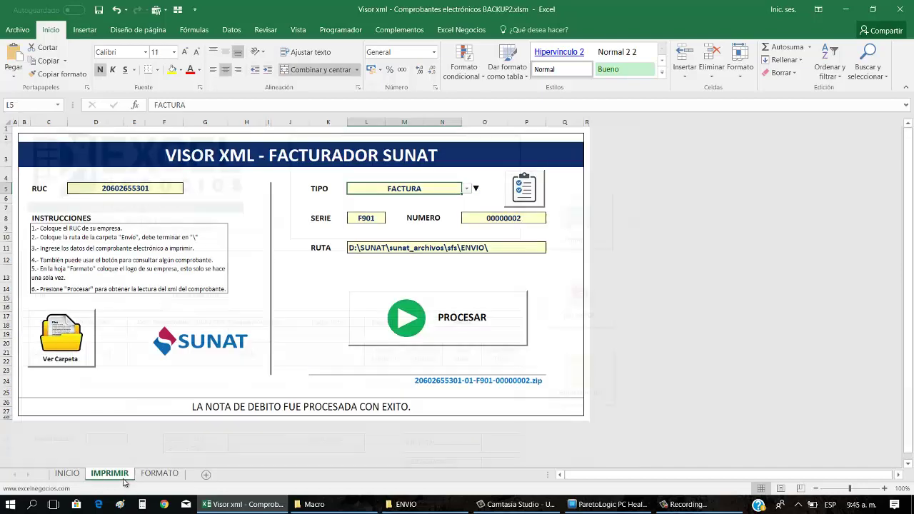
click(364, 219)
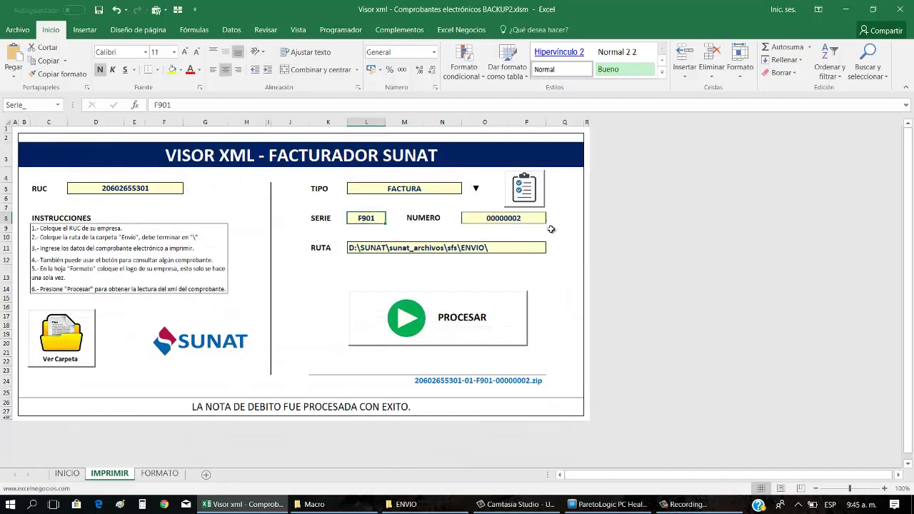
click(520, 219)
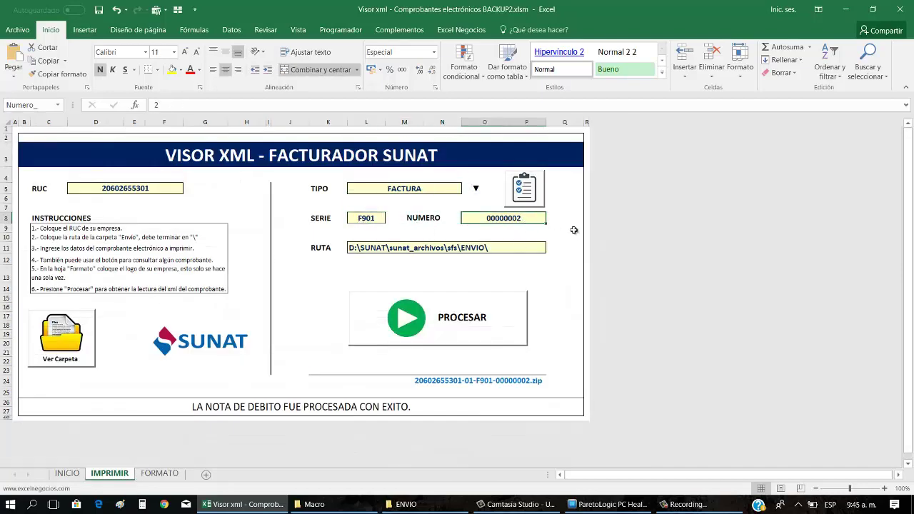
click(382, 247)
click(547, 279)
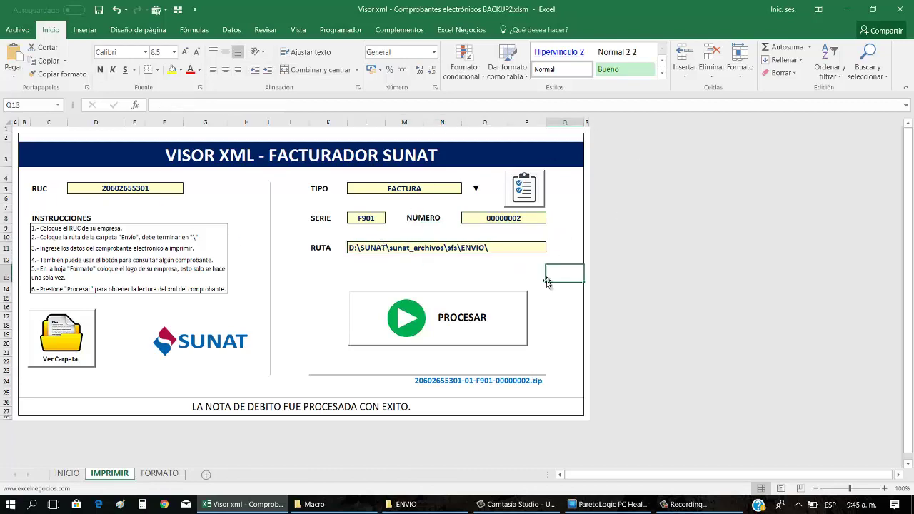
click(398, 334)
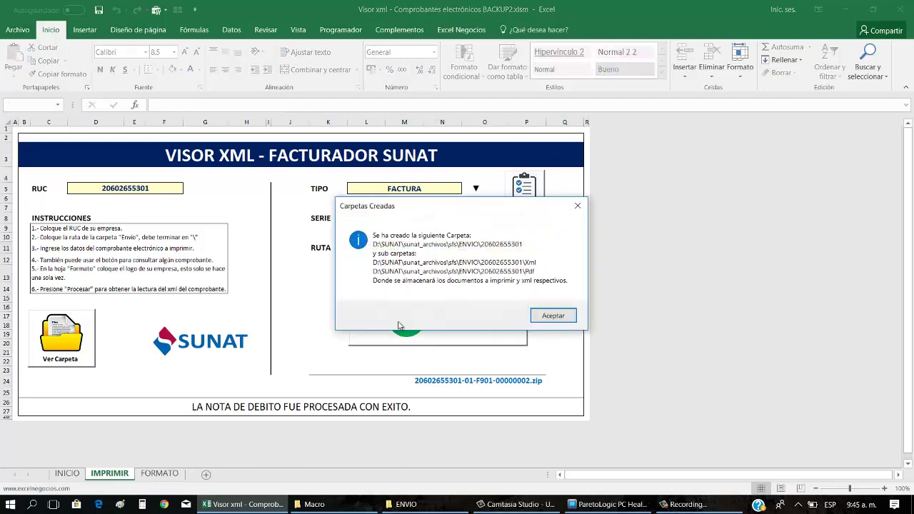
mouse_move(416, 218)
mouse_down()
mouse_move(209, 191)
mouse_move(211, 204)
mouse_up()
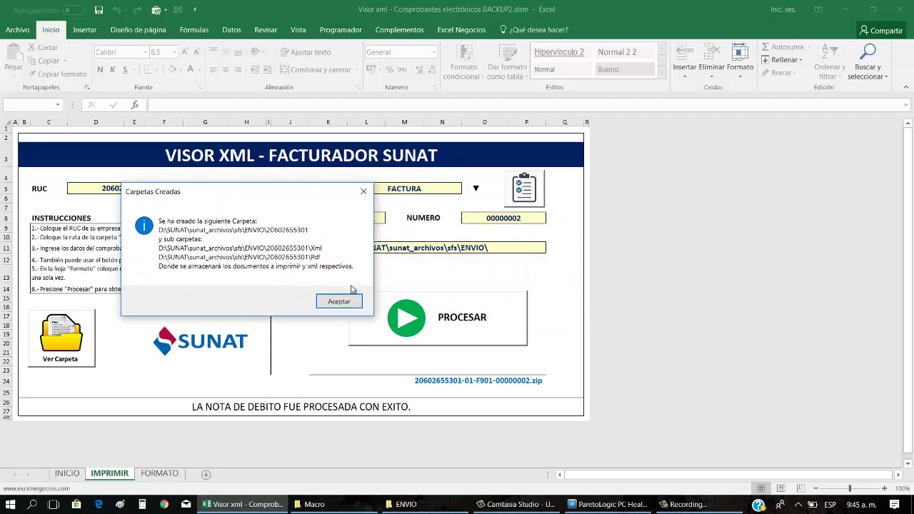
click(427, 507)
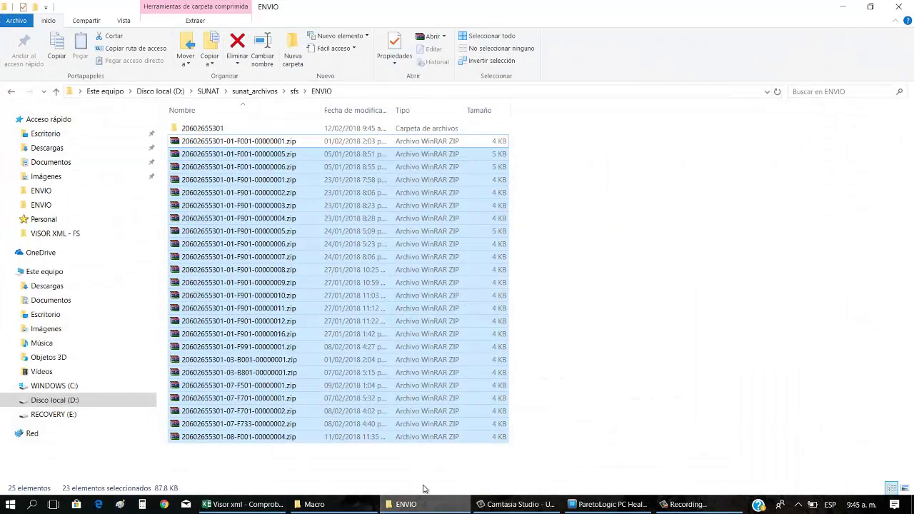
click(552, 171)
click(201, 132)
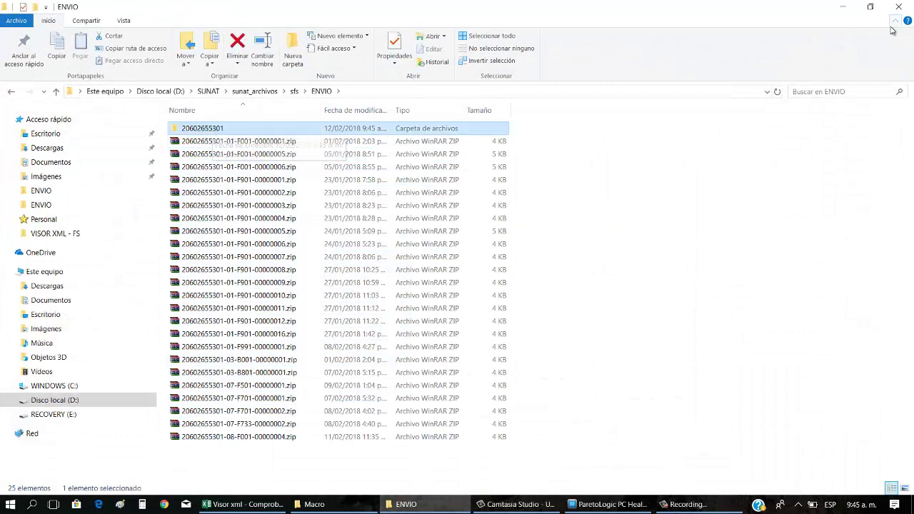
click(843, 7)
drag(162, 191, 179, 227)
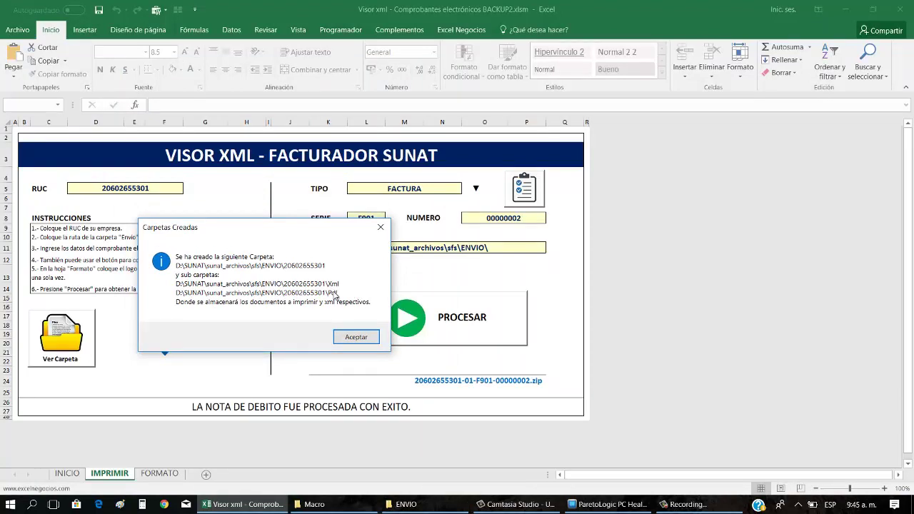
Accept the folders-created, XML-extraction and document-generated messages, then inspect the invoice header cells.
click(354, 337)
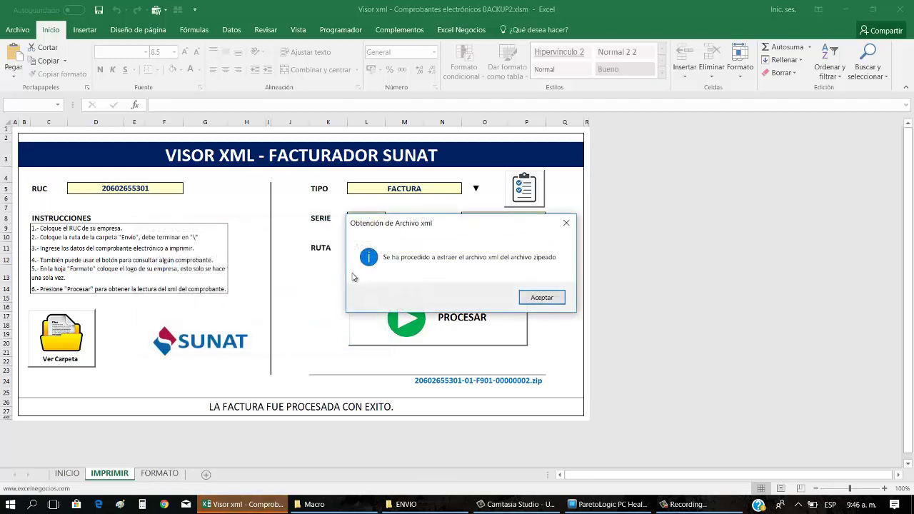
click(554, 298)
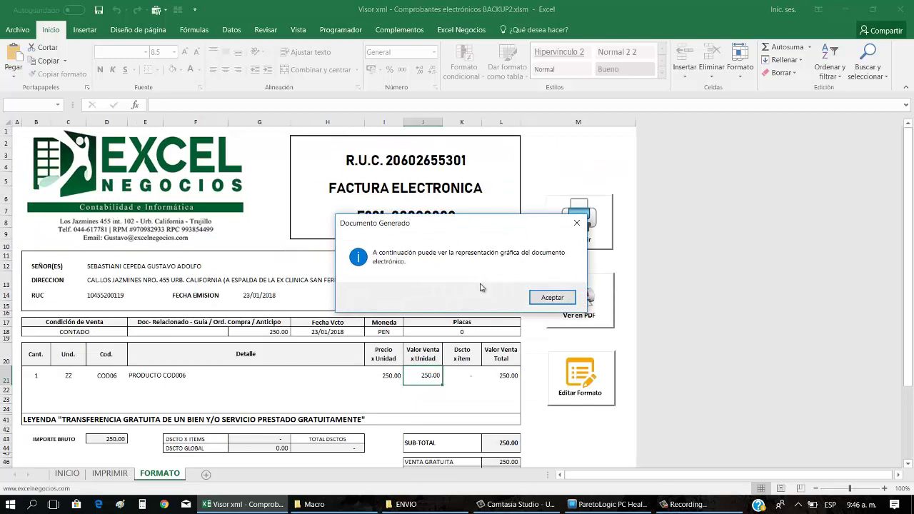
click(551, 296)
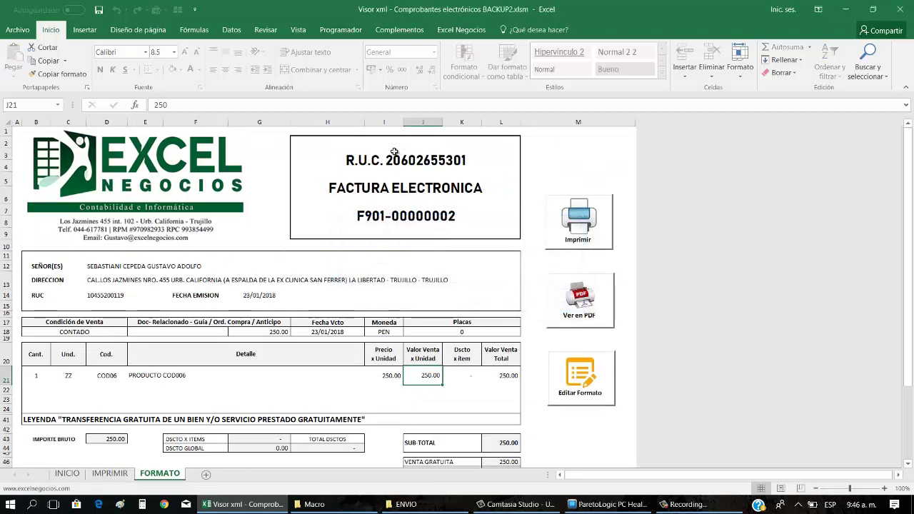
click(378, 196)
click(375, 223)
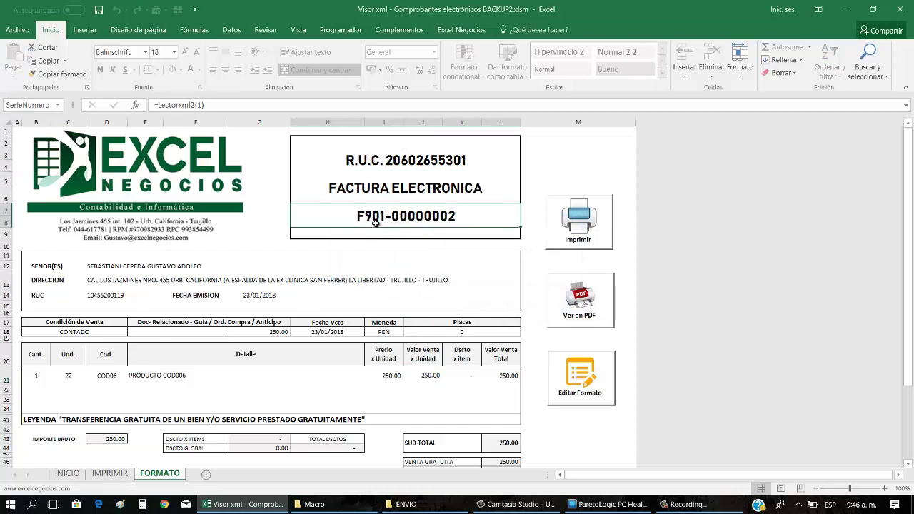
Review the FORMATO invoice down to the 250.00 sub-total and 295.00 total.
click(113, 474)
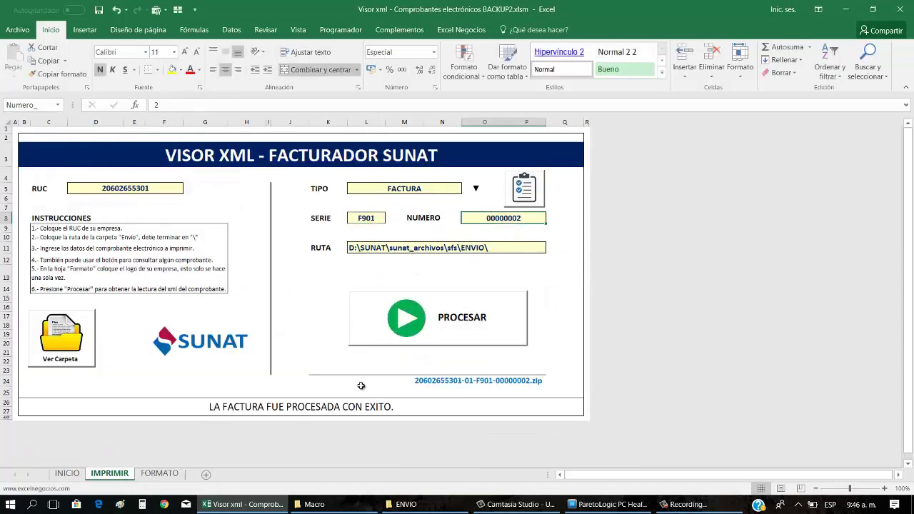
click(150, 474)
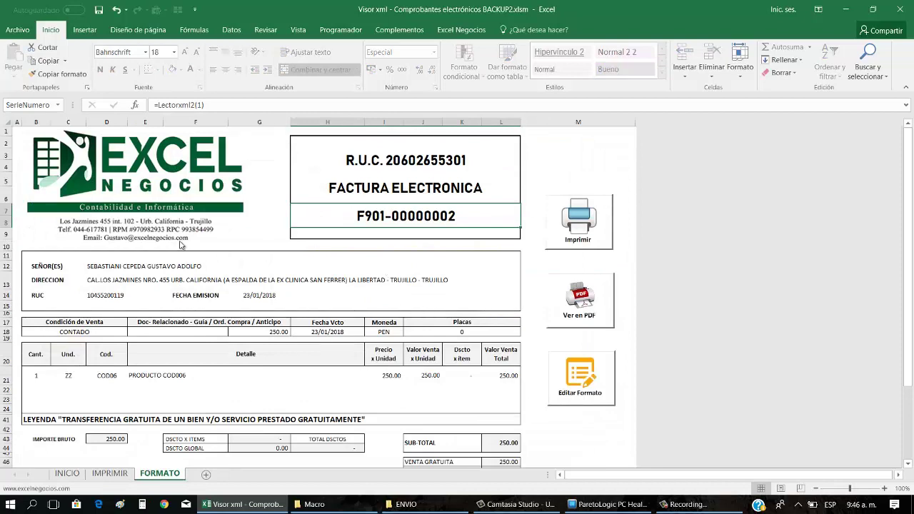
key(Down)
key(Down)
key(Down)
key(Down)
key(Down)
key(Down)
key(Down)
key(Down)
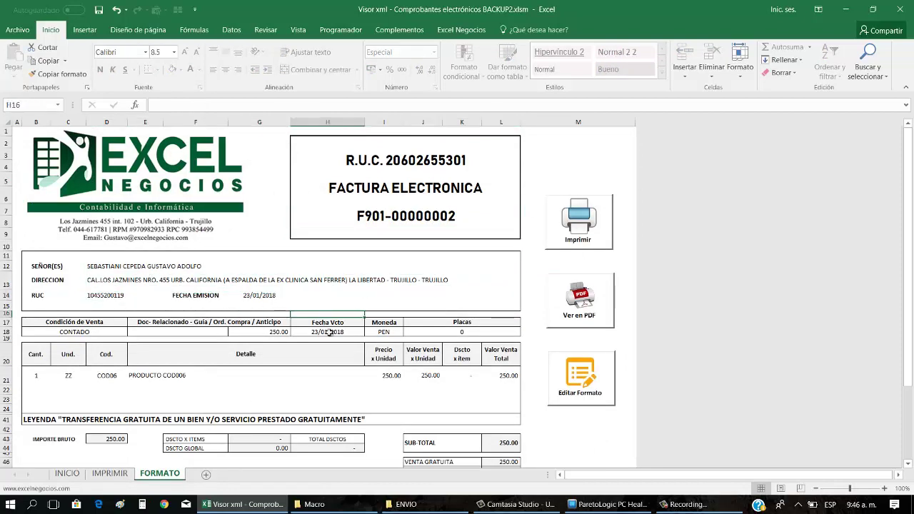
scroll(330, 333, down, 1)
key(Down)
key(Down)
key(Down)
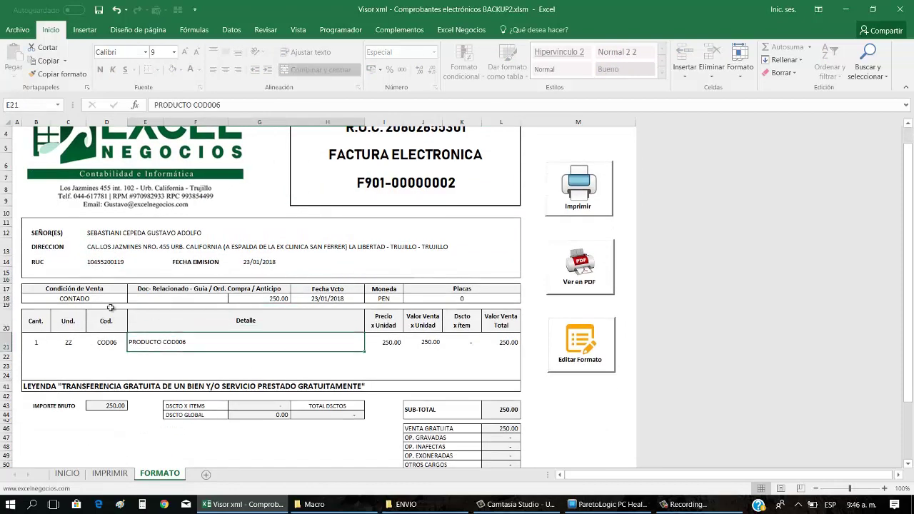
scroll(258, 338, down, 3)
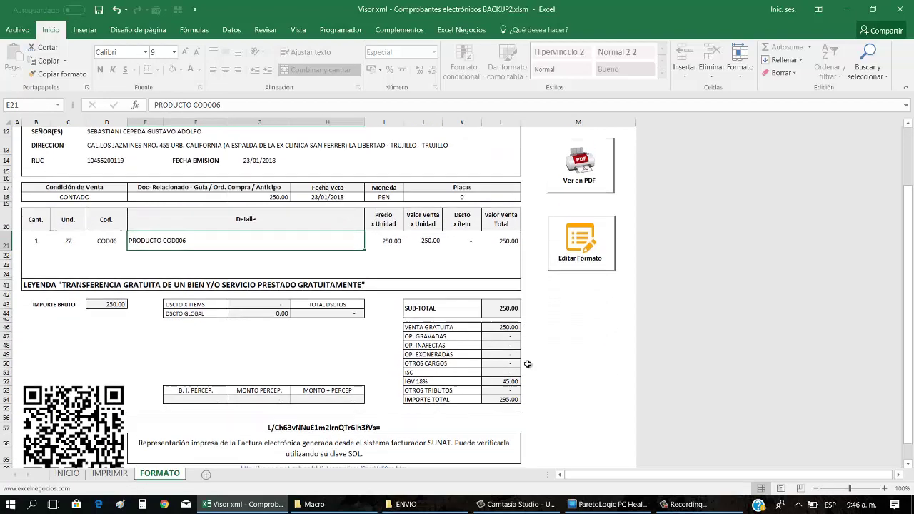
click(467, 297)
click(195, 344)
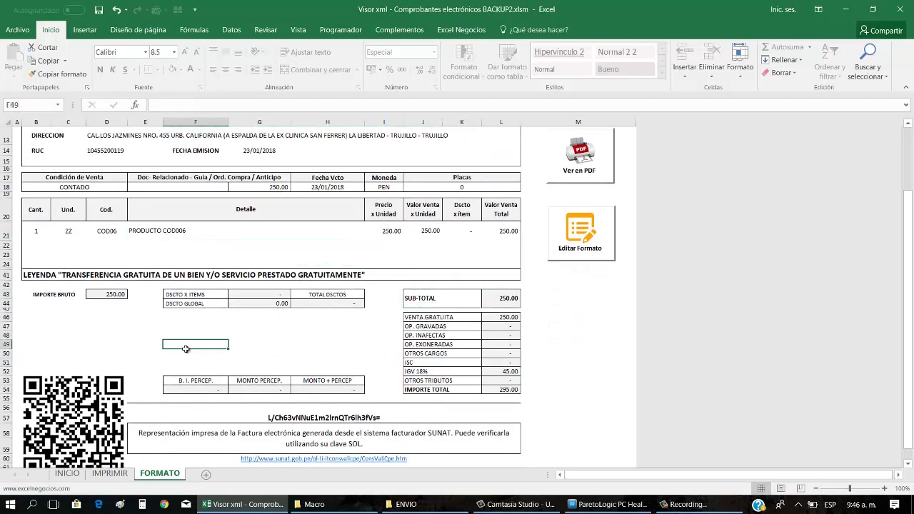
scroll(40, 365, down, 2)
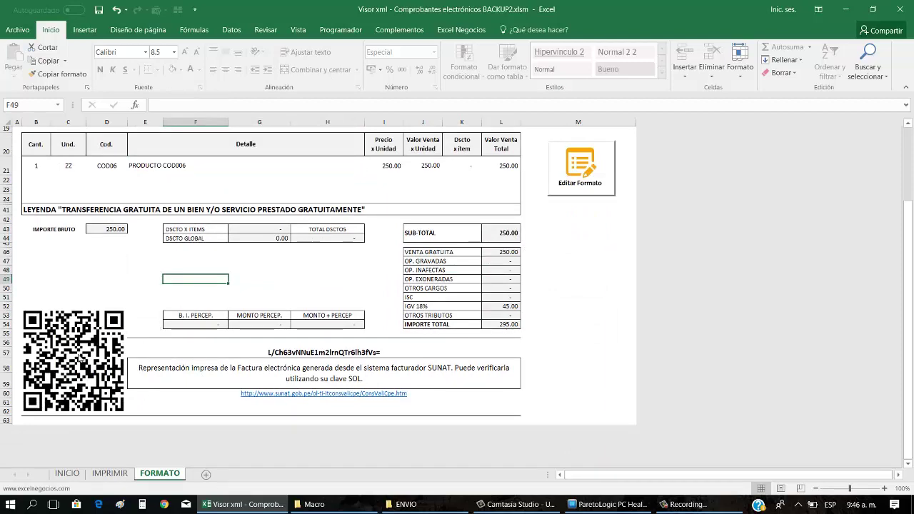
scroll(77, 368, up, 2)
scroll(77, 367, up, 3)
scroll(77, 368, up, 1)
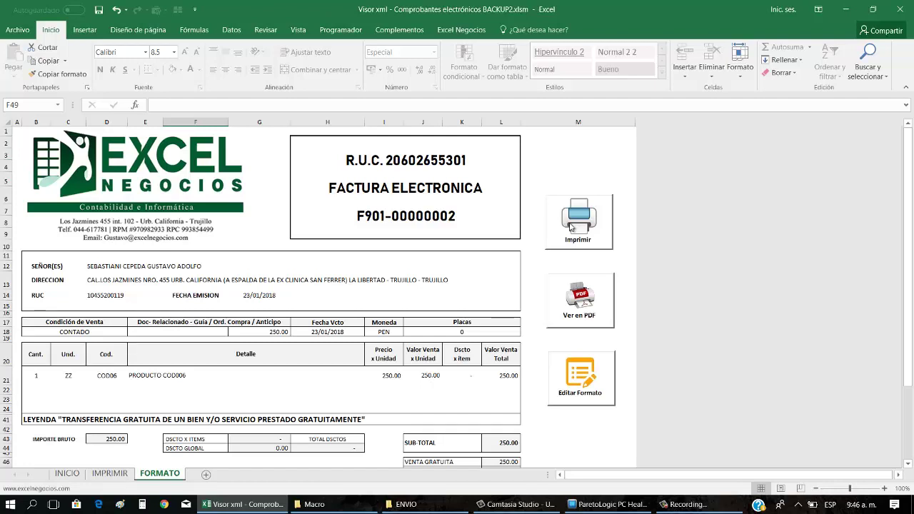
After the failed print, select Microsoft Print to PDF as the printer in the Print view.
click(571, 227)
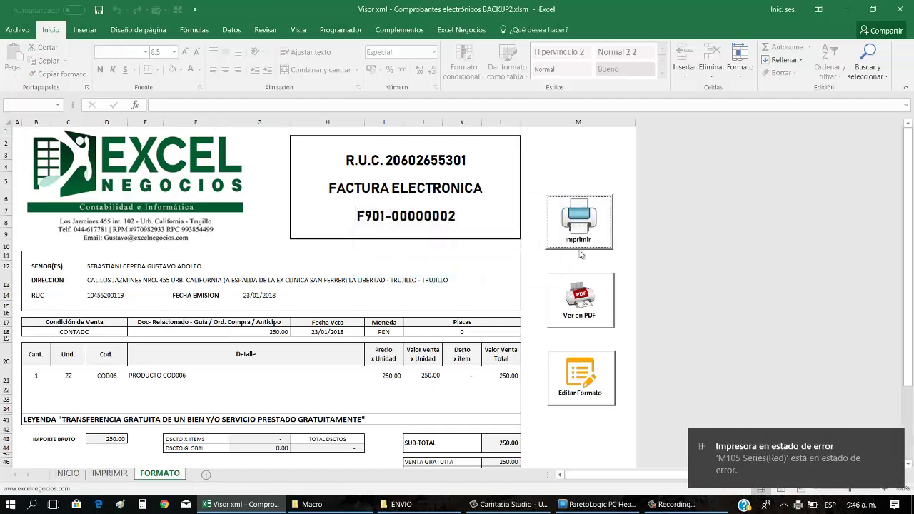
mouse_move(796, 457)
click(23, 32)
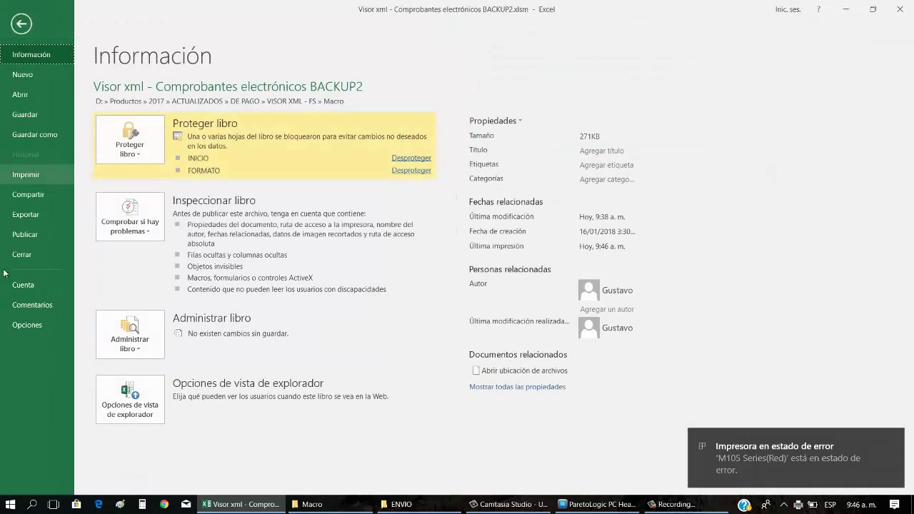
key(Escape)
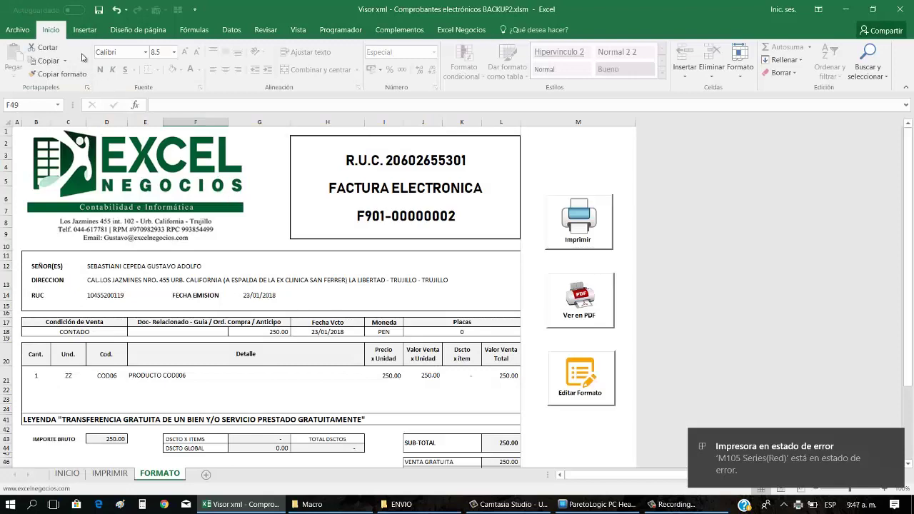
click(32, 29)
click(36, 175)
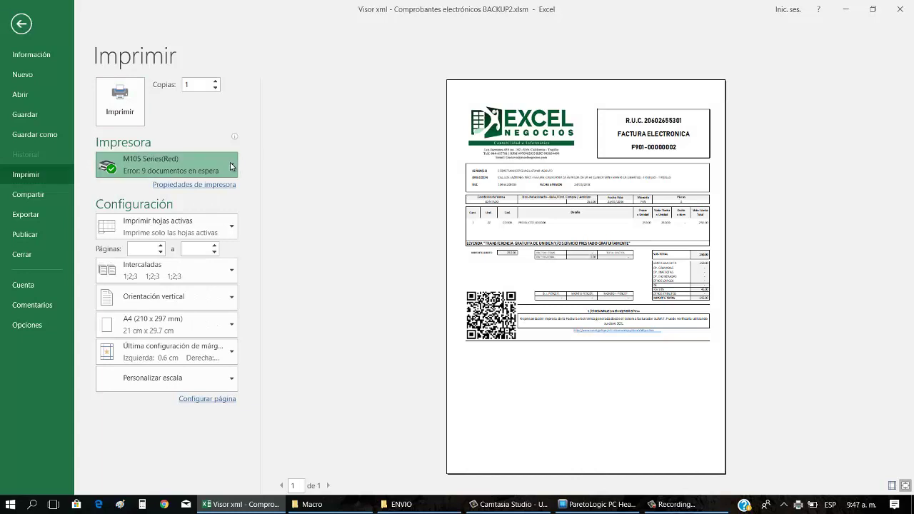
click(211, 166)
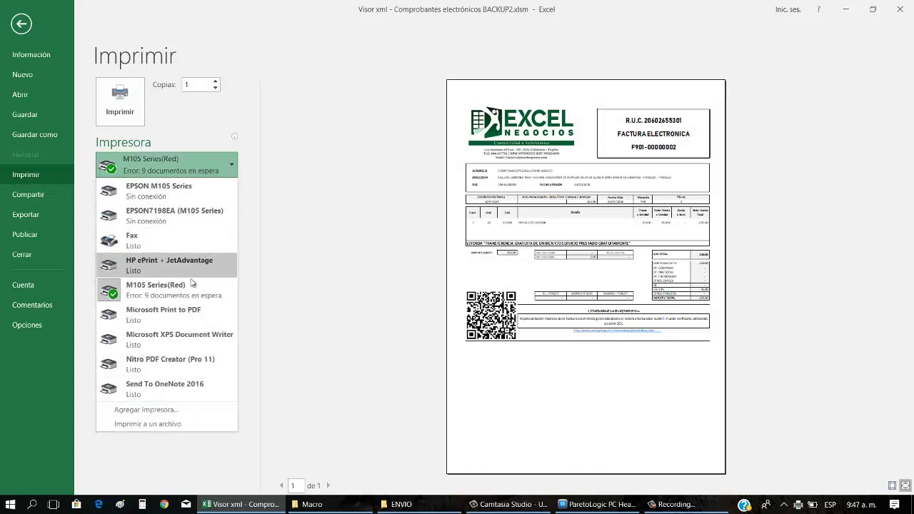
click(178, 313)
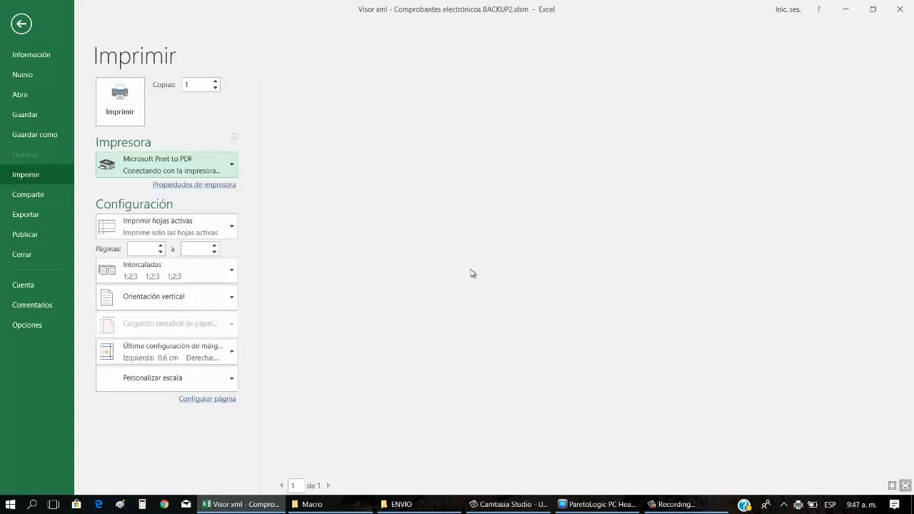
key(Escape)
click(602, 166)
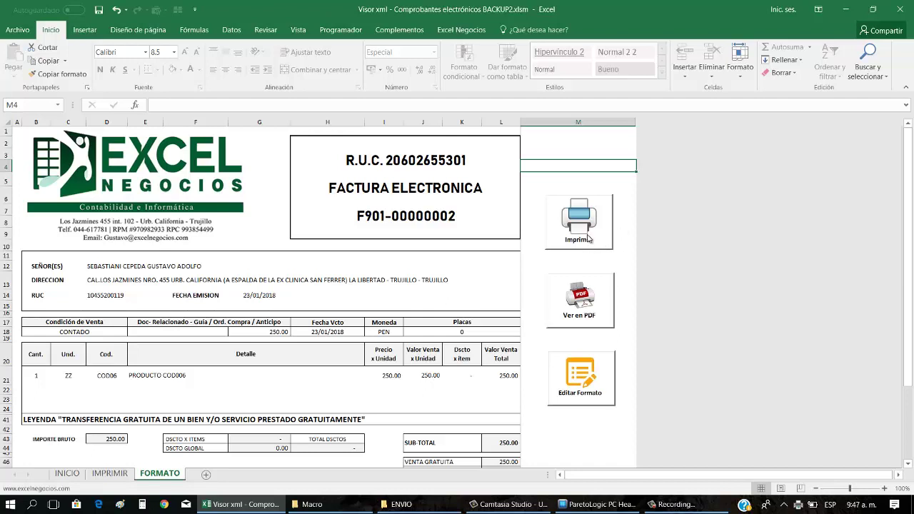
Print the invoice to a PDF named sdfsdf in Descargas, then open File Explorer.
click(590, 157)
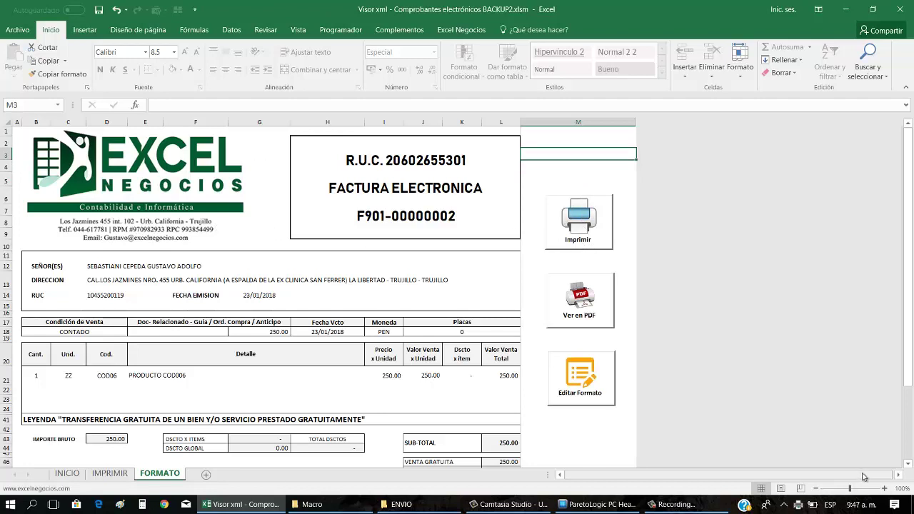
click(582, 142)
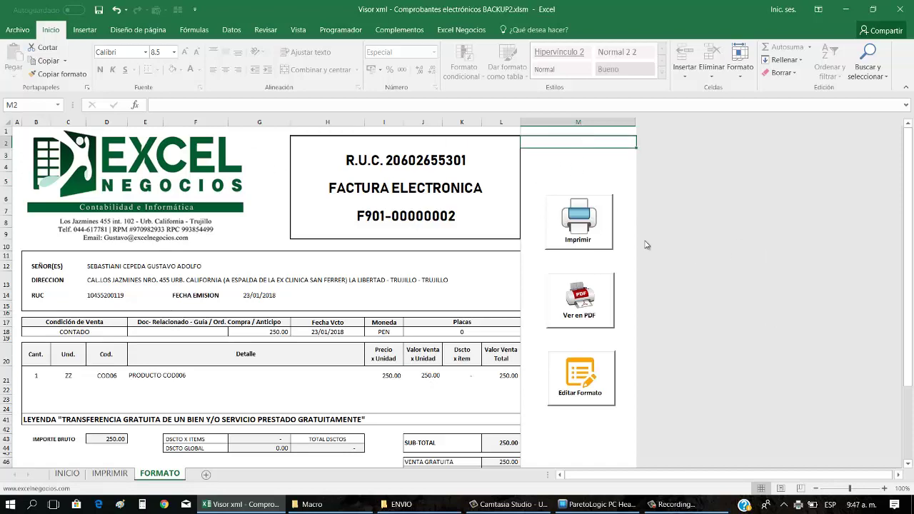
click(596, 228)
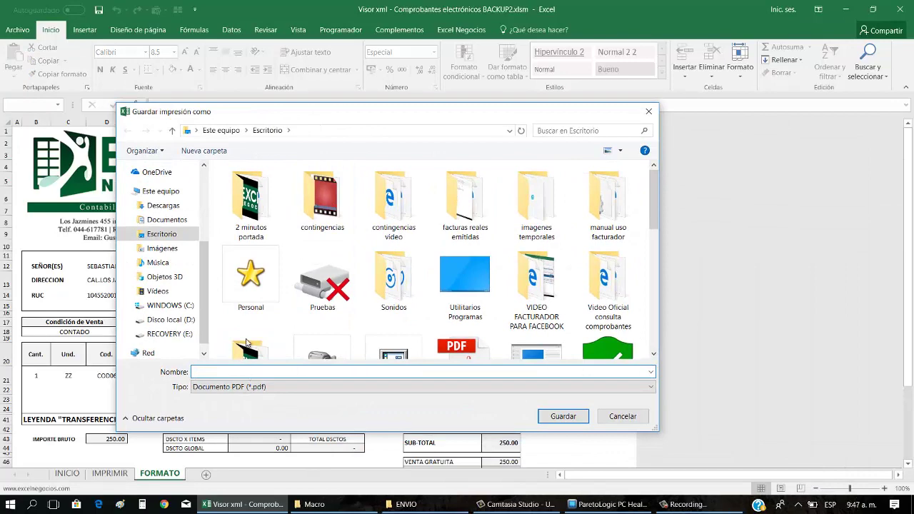
click(179, 207)
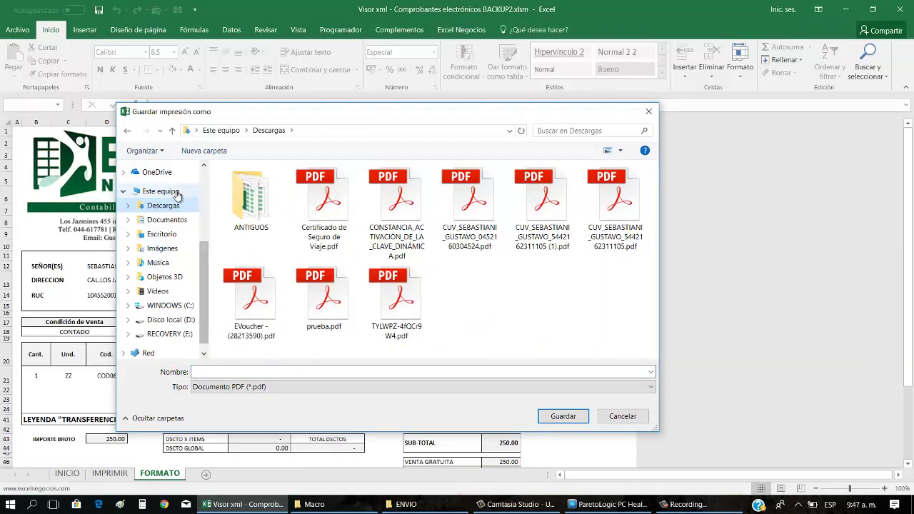
text(sdfsdf)
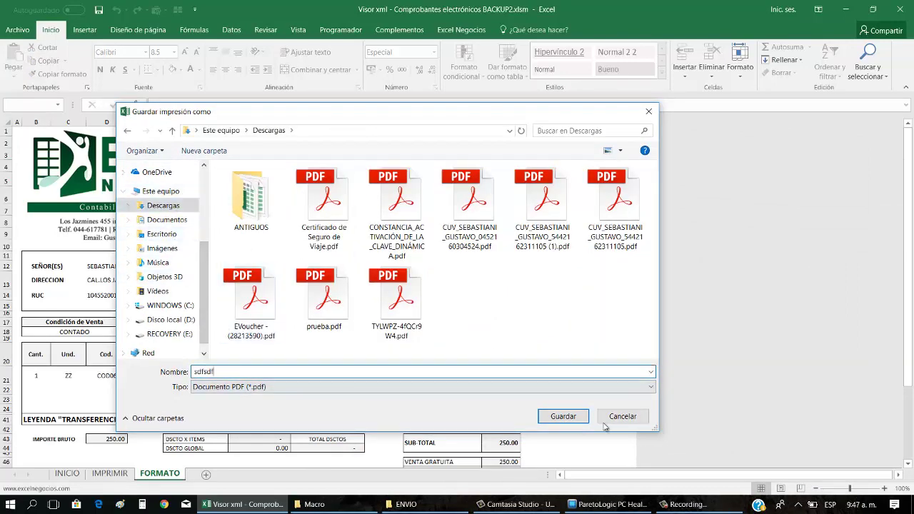
click(562, 415)
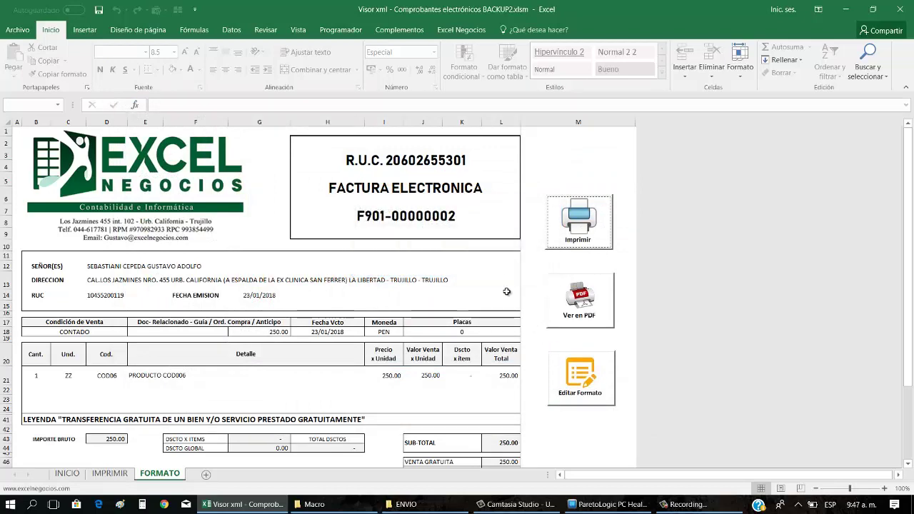
key(super+e)
Open sdfsdf.pdf from Descargas, scroll through the 295.00 invoice, and close Acrobat.
click(55, 147)
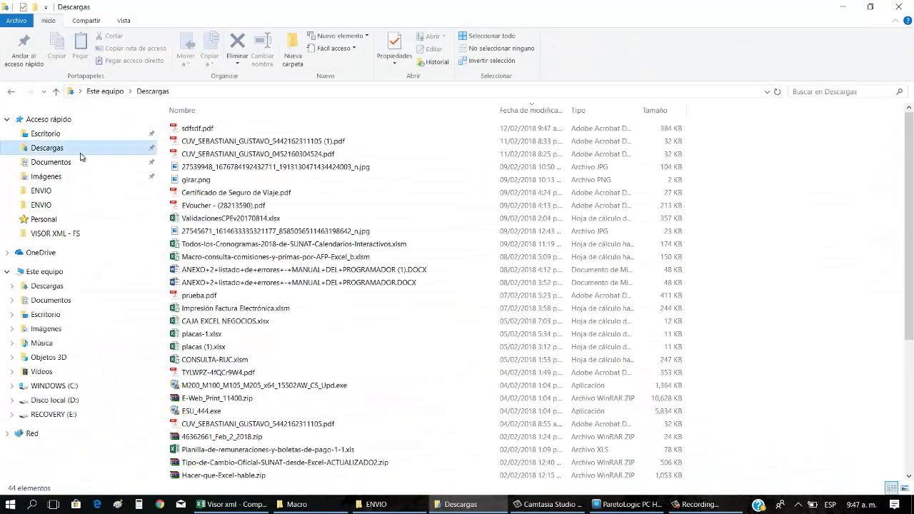
click(216, 128)
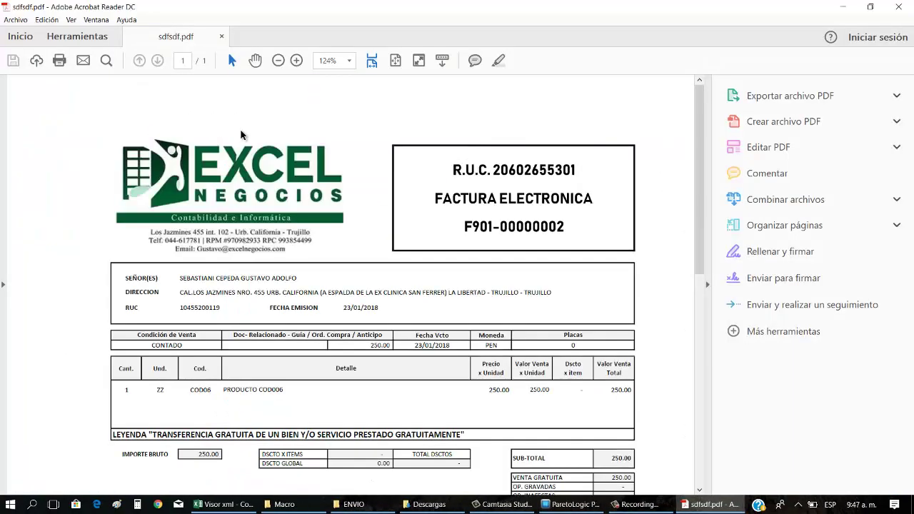
scroll(700, 185, down, 5)
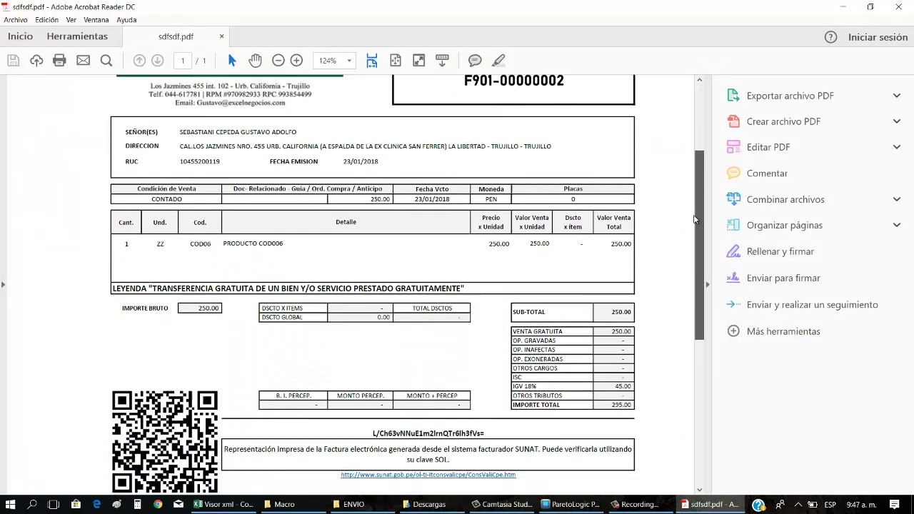
scroll(664, 155, up, 4)
scroll(663, 155, up, 2)
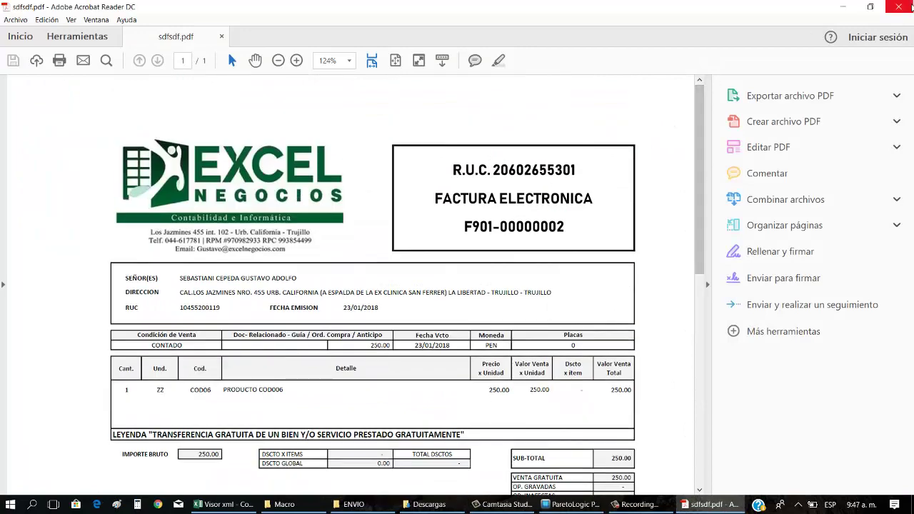
click(898, 6)
click(242, 504)
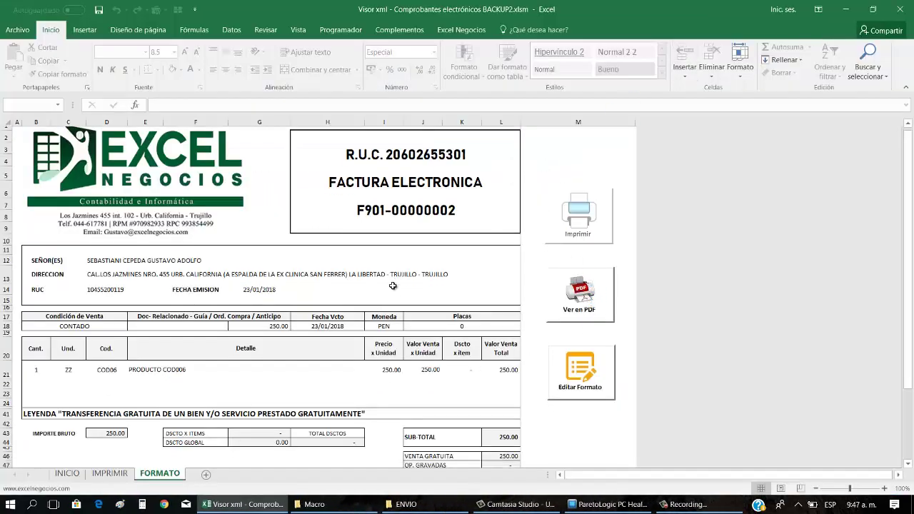
click(602, 317)
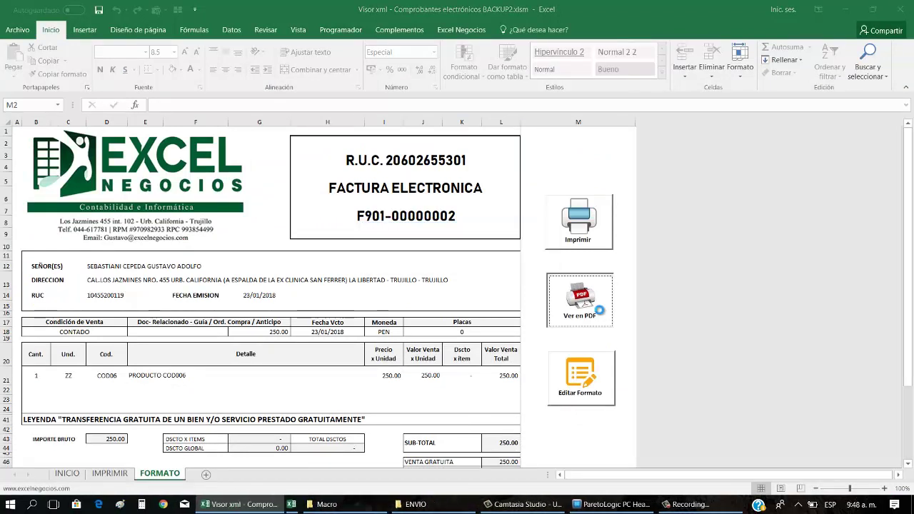
click(572, 307)
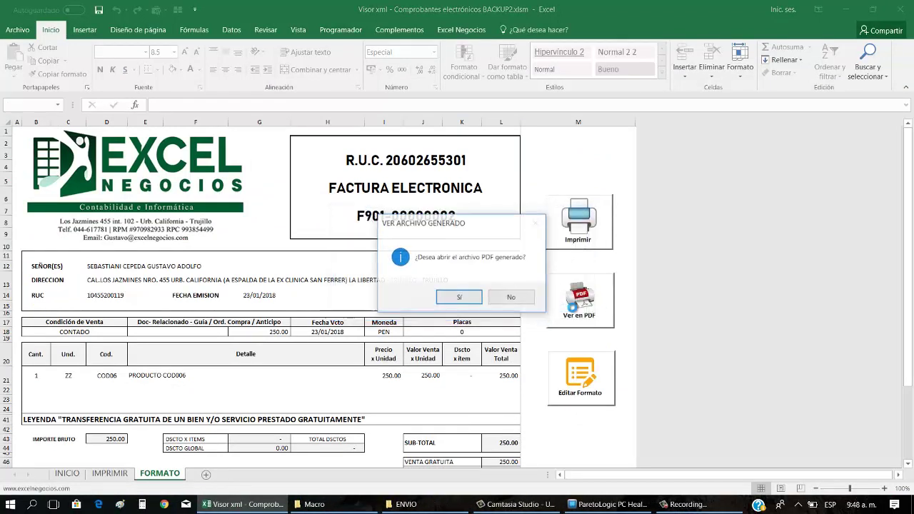
click(461, 298)
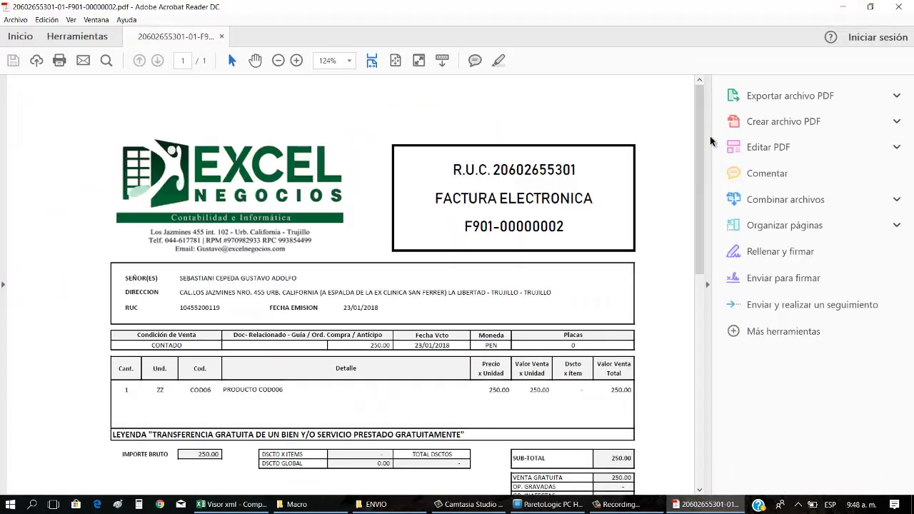
scroll(690, 207, down, 3)
scroll(688, 222, down, 2)
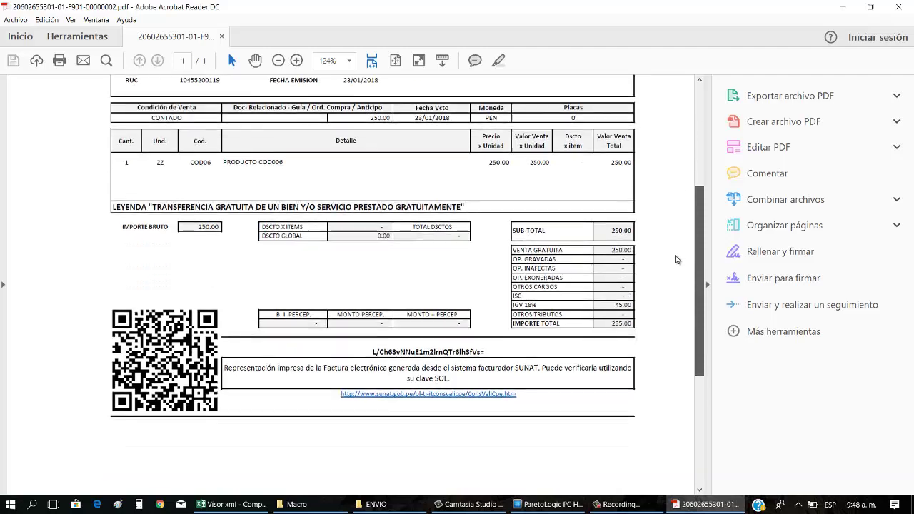
scroll(677, 200, down, 5)
scroll(657, 357, up, 5)
scroll(673, 124, up, 4)
click(898, 6)
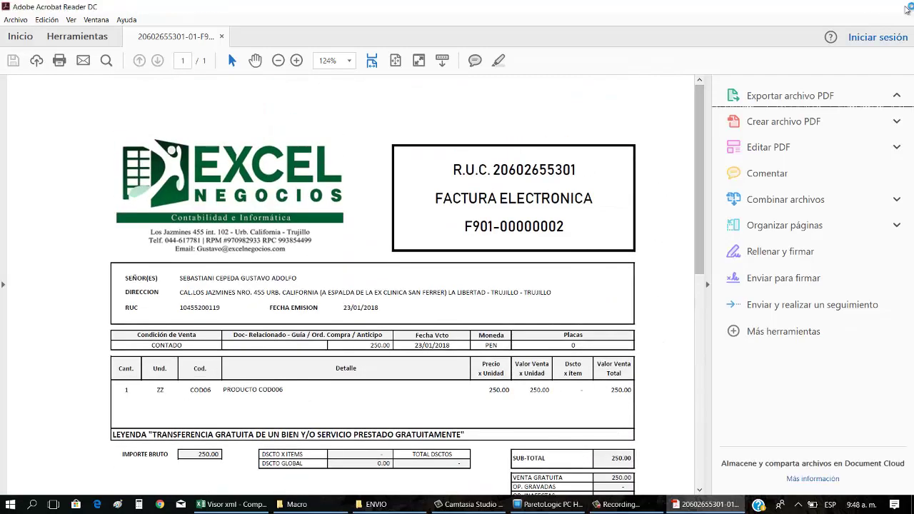
click(406, 504)
click(687, 176)
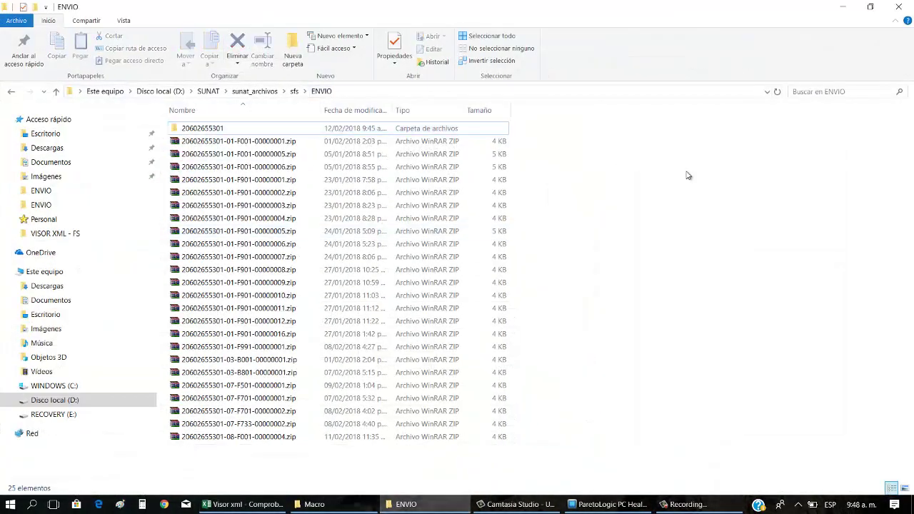
double_click(230, 128)
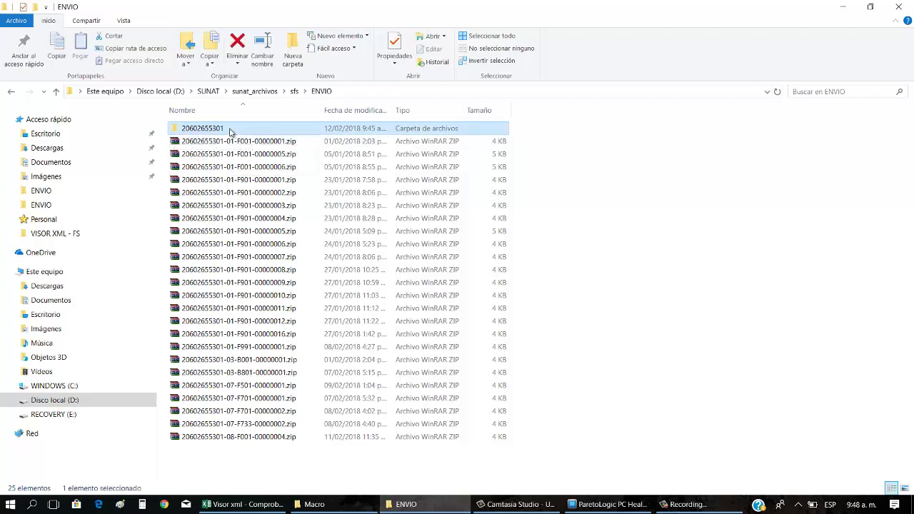
double_click(212, 128)
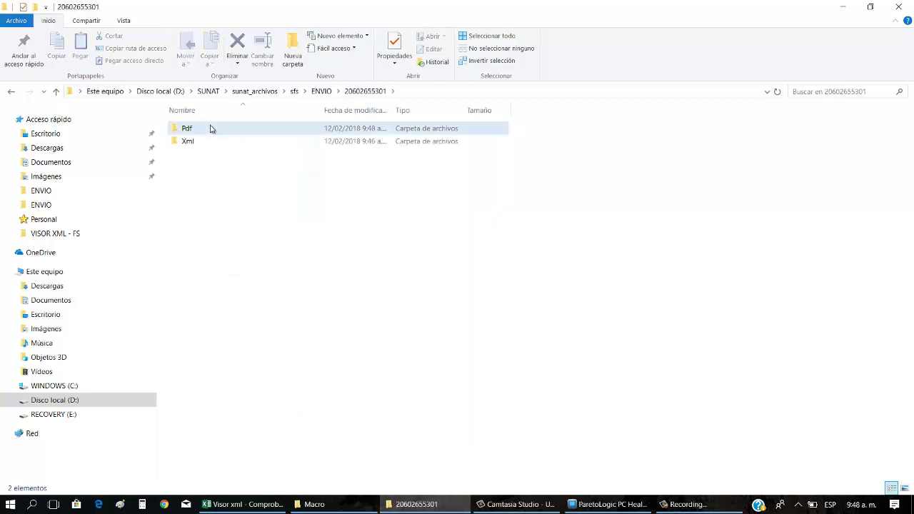
double_click(275, 129)
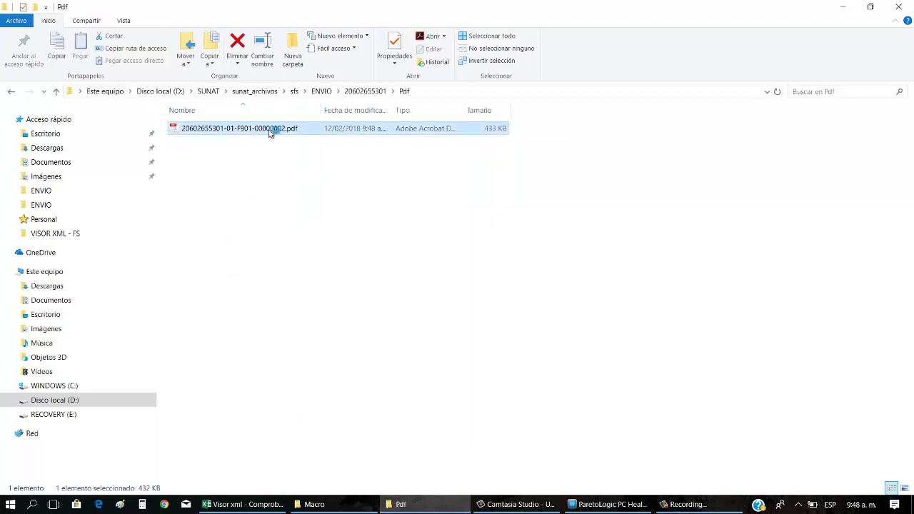
scroll(326, 213, up, 2)
click(898, 7)
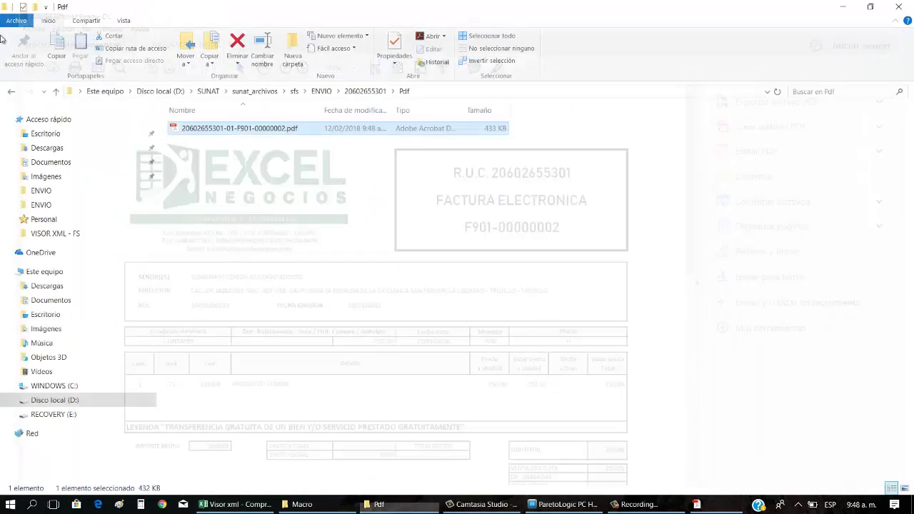
click(55, 91)
double_click(187, 141)
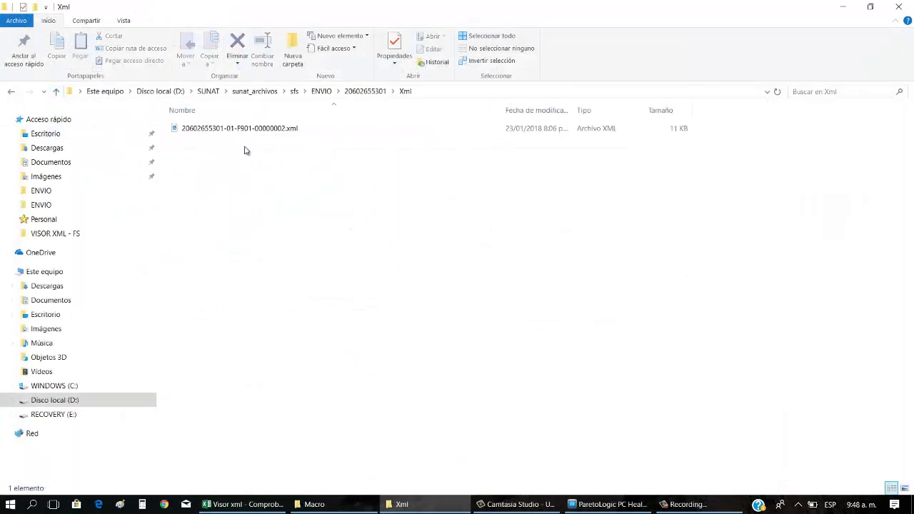
click(287, 133)
Select the blank detail line below COD006, unlock the sheet via Editar Formato, and cancel a test entry.
click(898, 6)
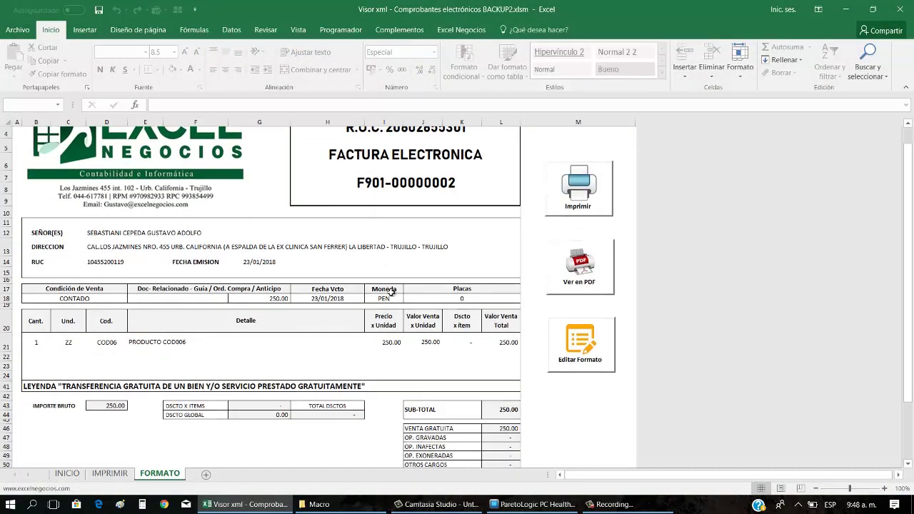
click(178, 397)
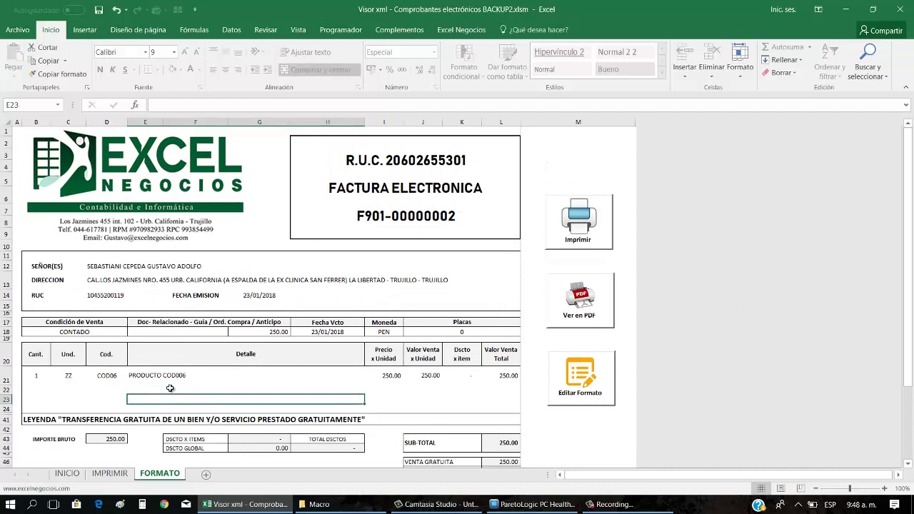
click(170, 389)
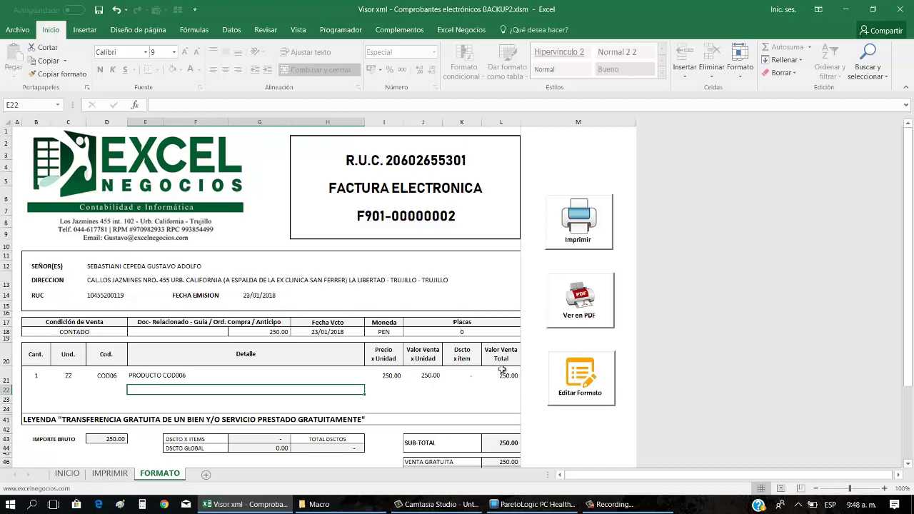
scroll(483, 203, down, 1)
click(592, 341)
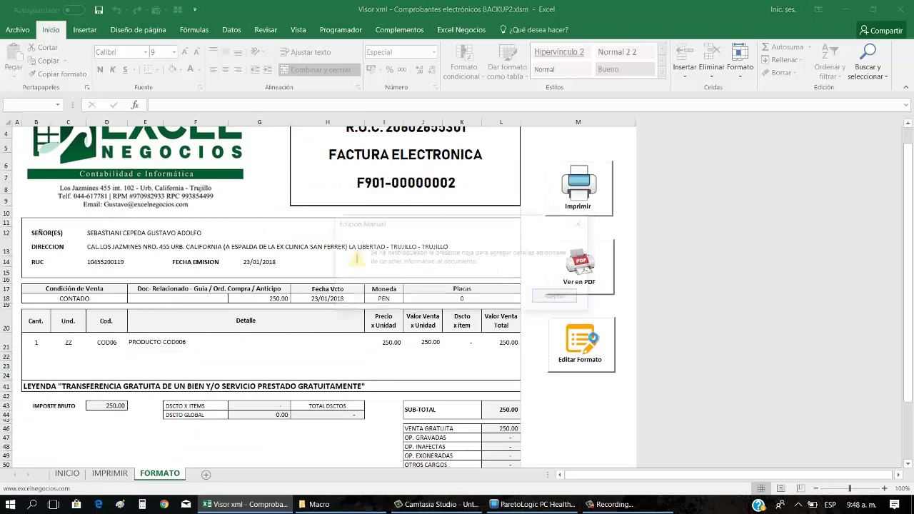
click(557, 297)
click(208, 356)
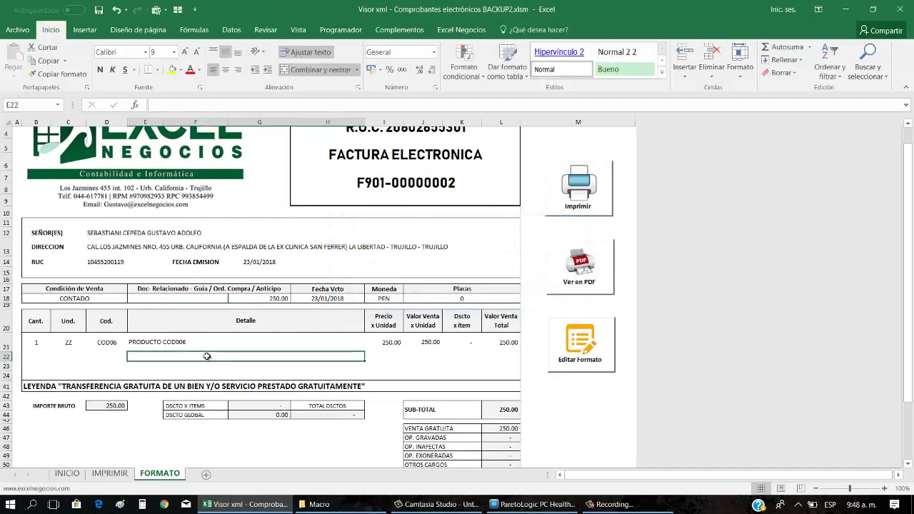
text(,m,xcvmnxc,v ,zmvn,zxnv,xz)
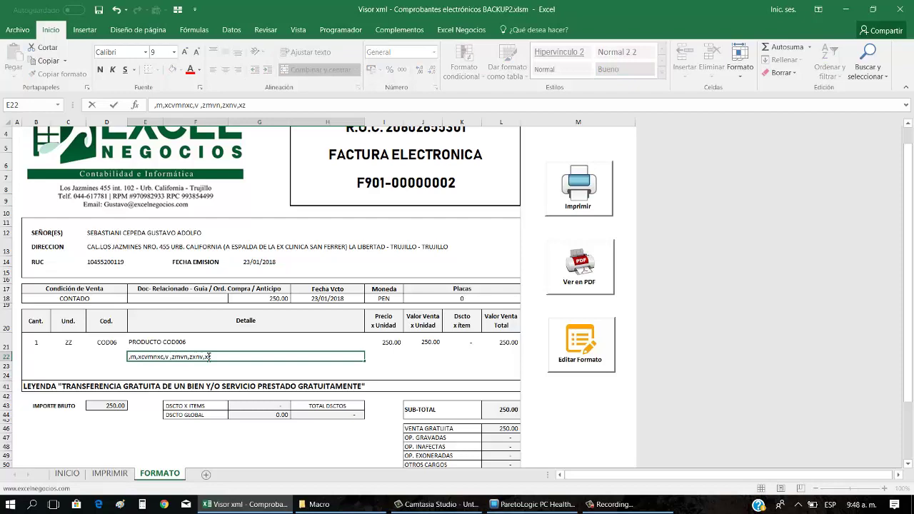
key(Escape)
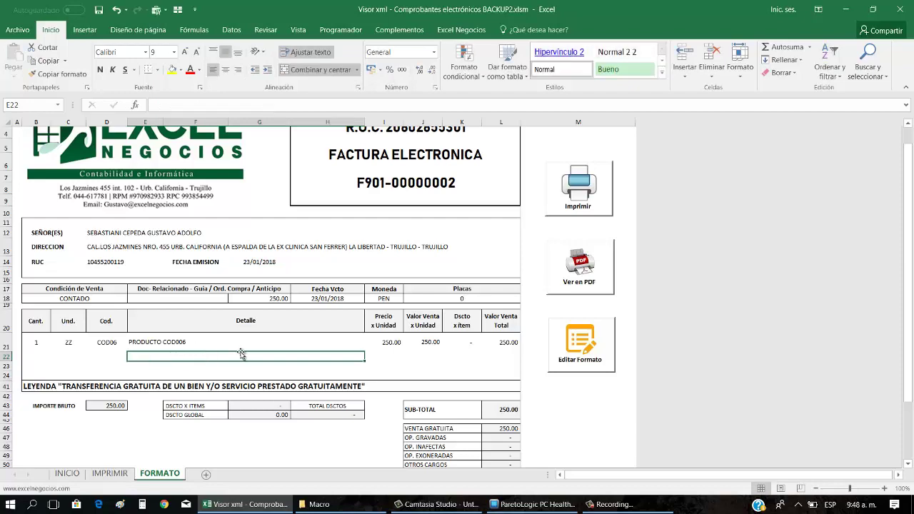
scroll(257, 354, up, 1)
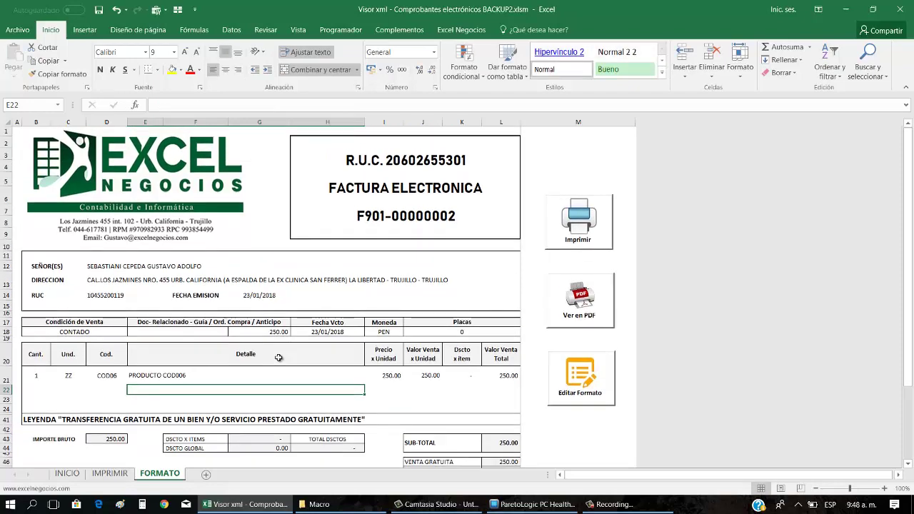
click(110, 474)
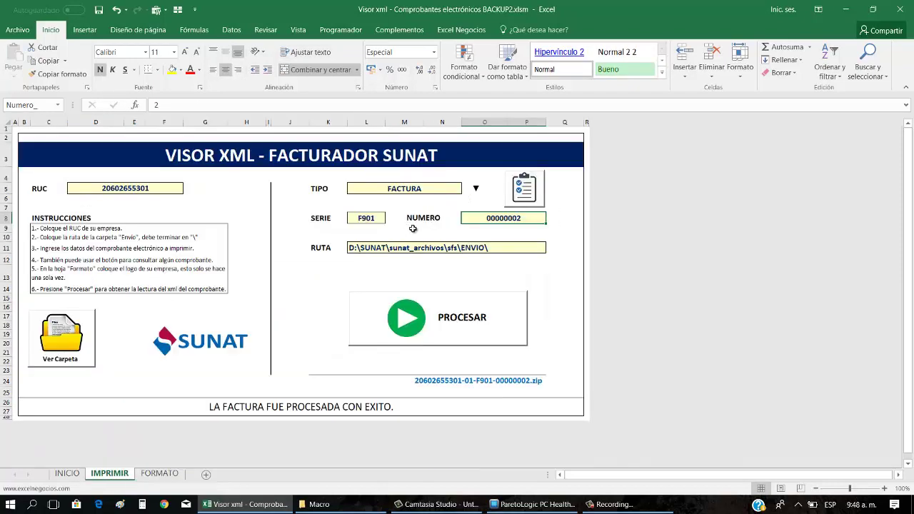
click(533, 197)
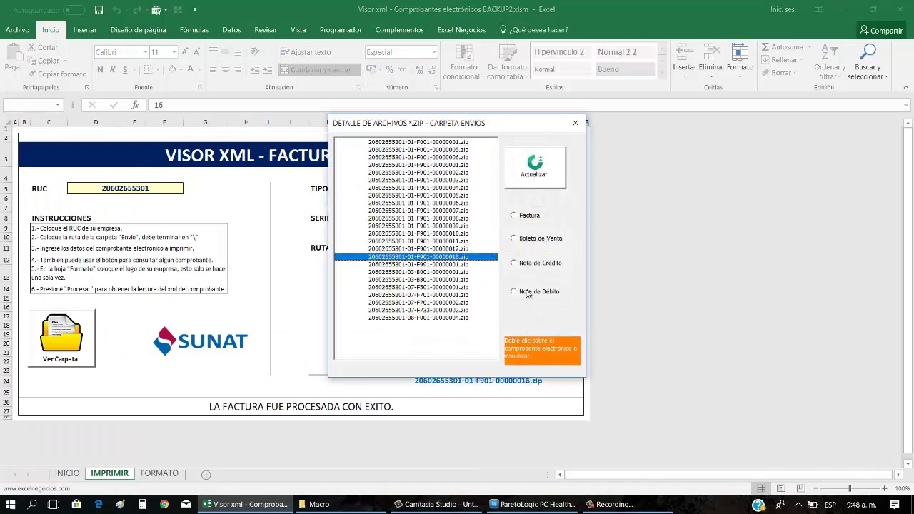
click(527, 292)
double_click(412, 144)
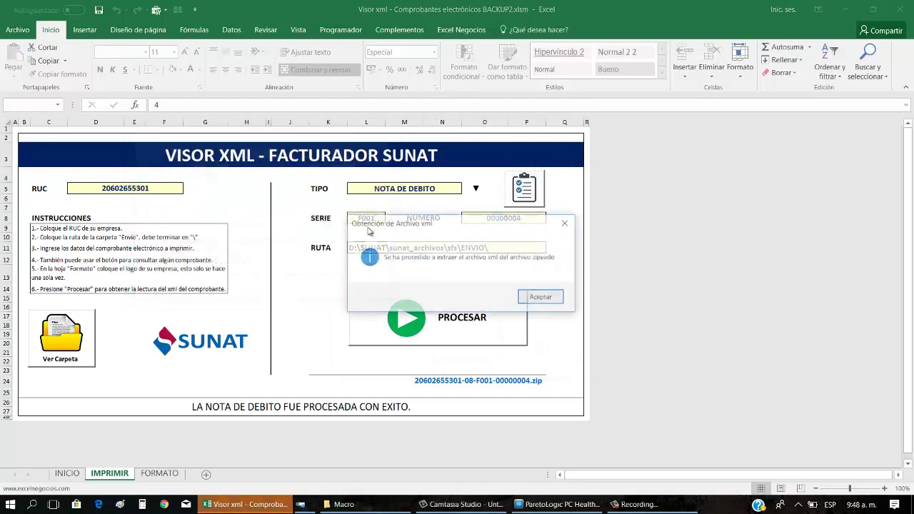
click(529, 301)
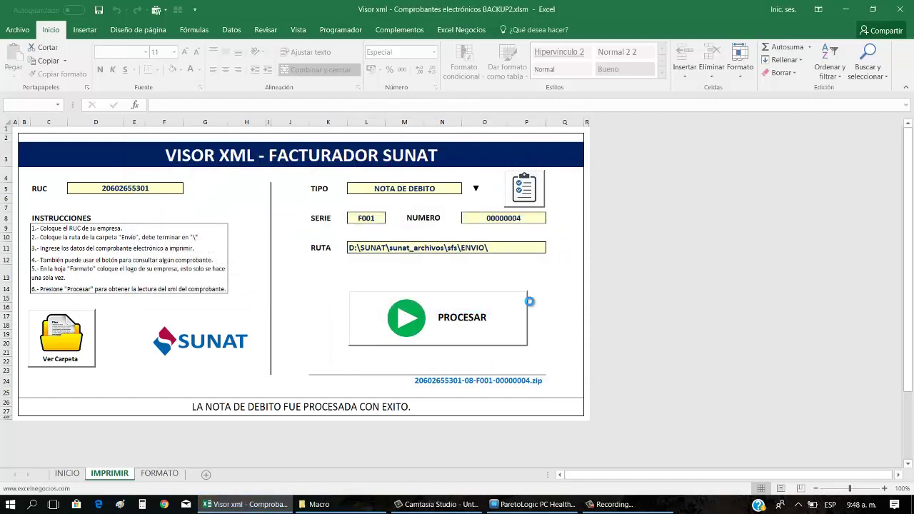
click(550, 294)
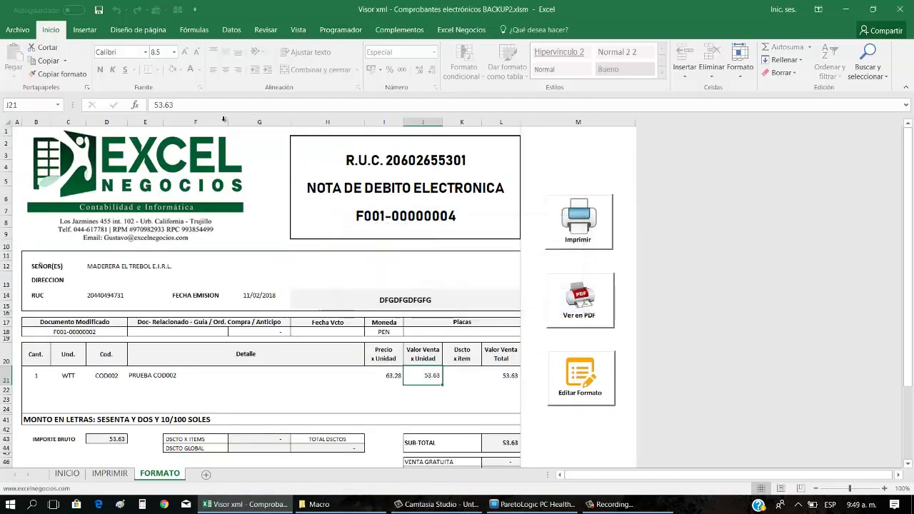
click(372, 189)
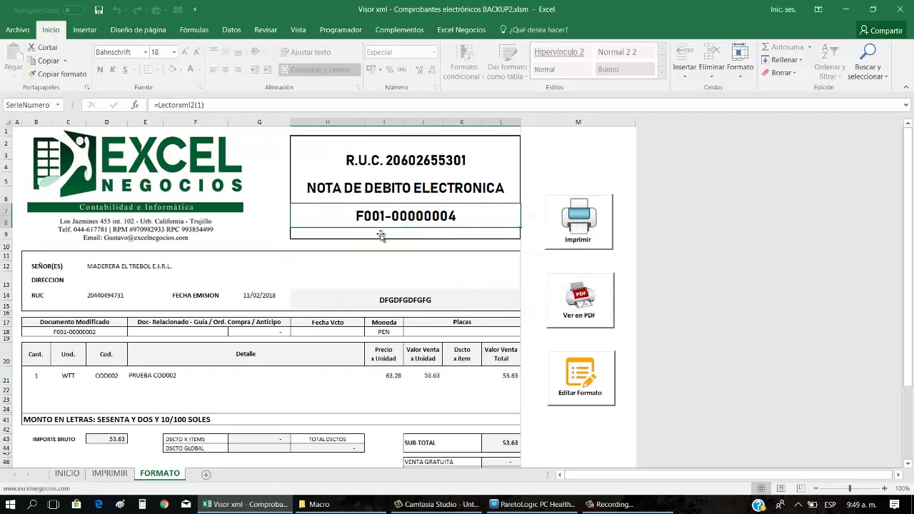
click(293, 264)
click(357, 296)
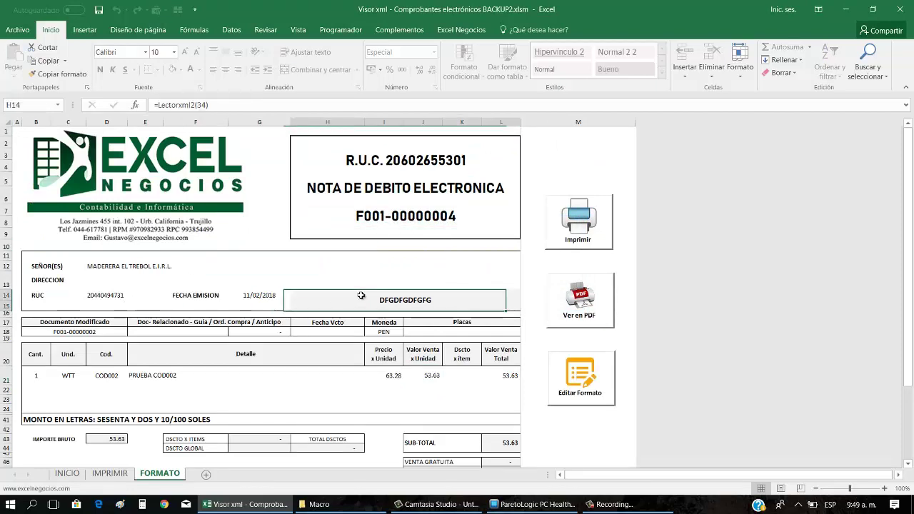
click(79, 331)
scroll(433, 247, down, 3)
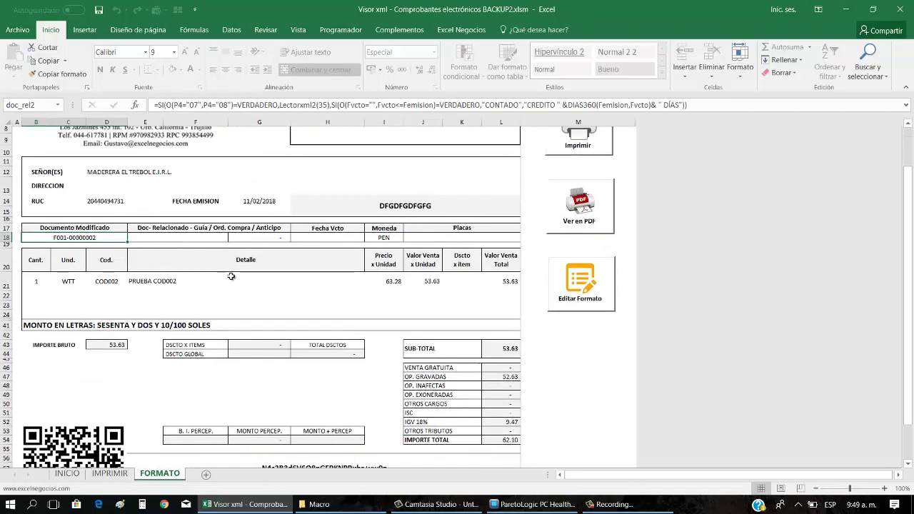
scroll(433, 247, down, 3)
scroll(433, 247, down, 2)
scroll(433, 247, up, 4)
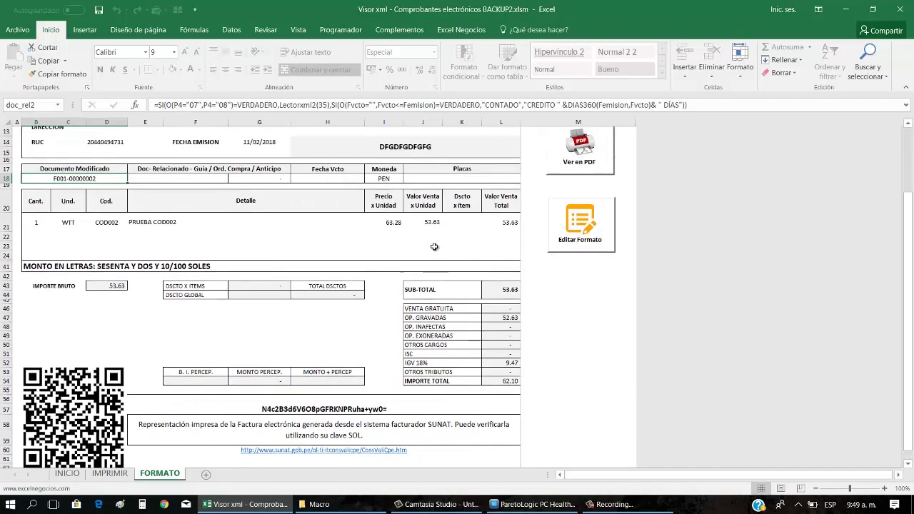
scroll(433, 247, up, 2)
scroll(434, 247, up, 2)
click(110, 473)
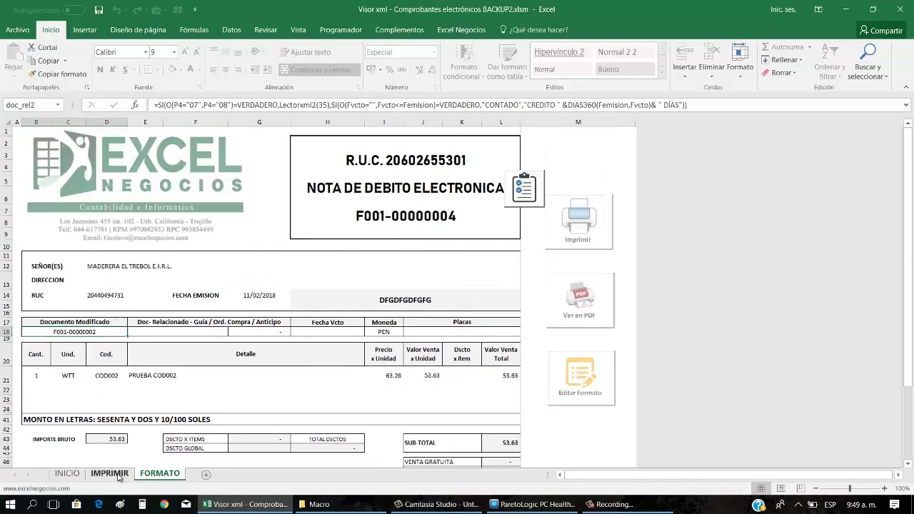
click(526, 201)
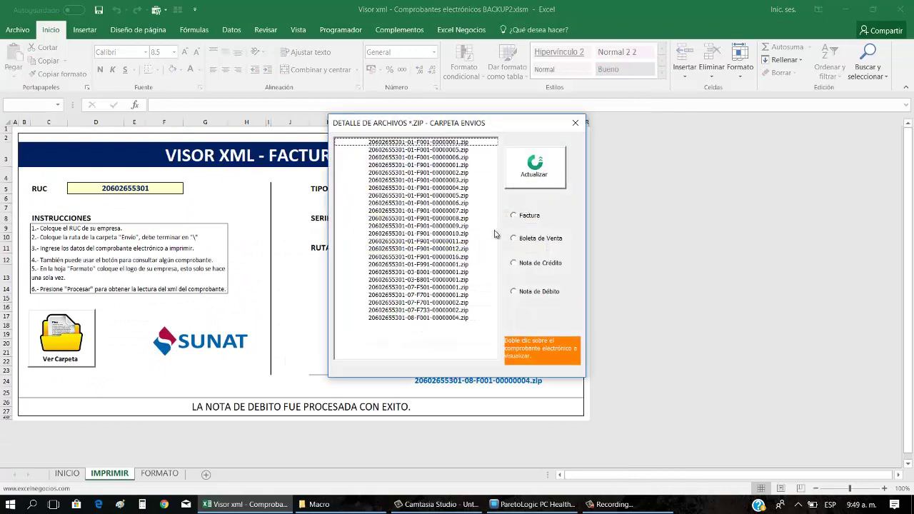
click(528, 262)
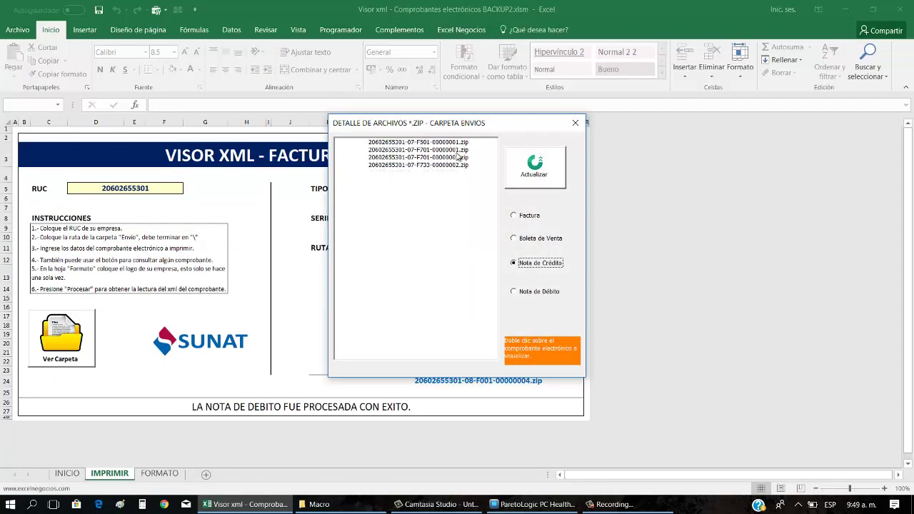
double_click(457, 151)
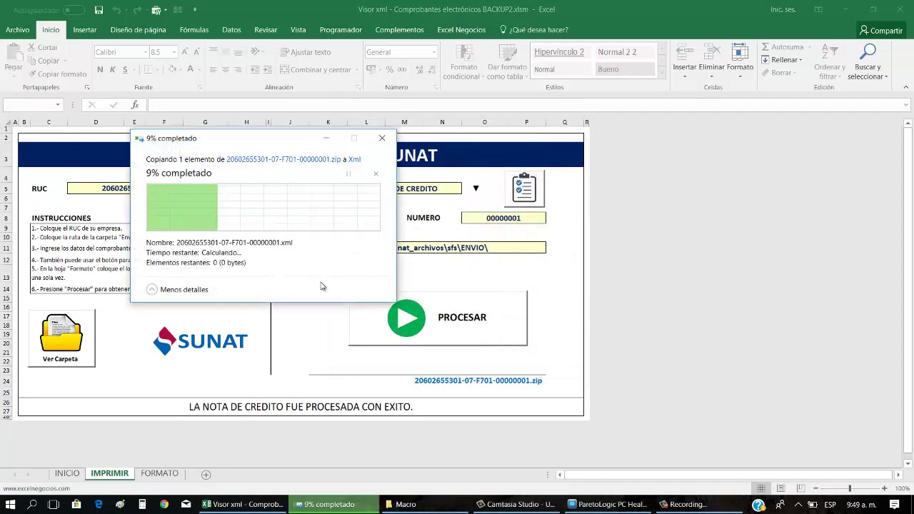
click(557, 299)
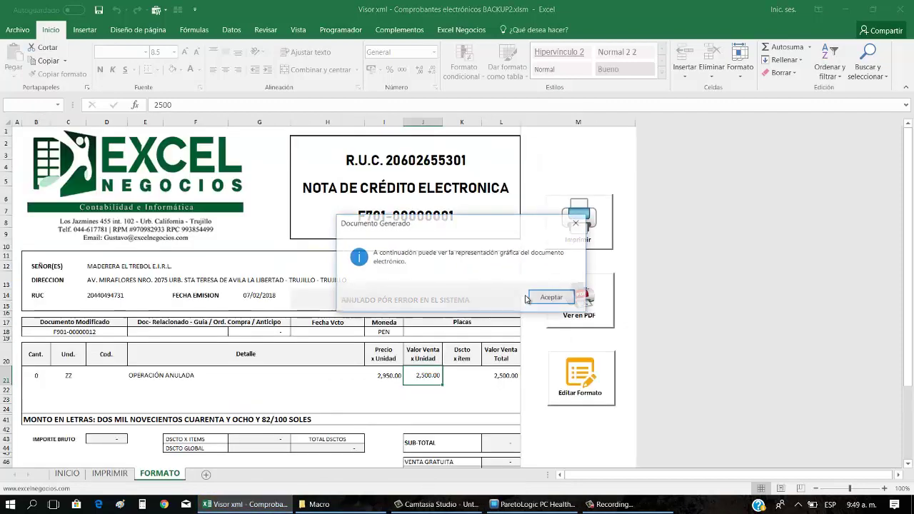
click(546, 299)
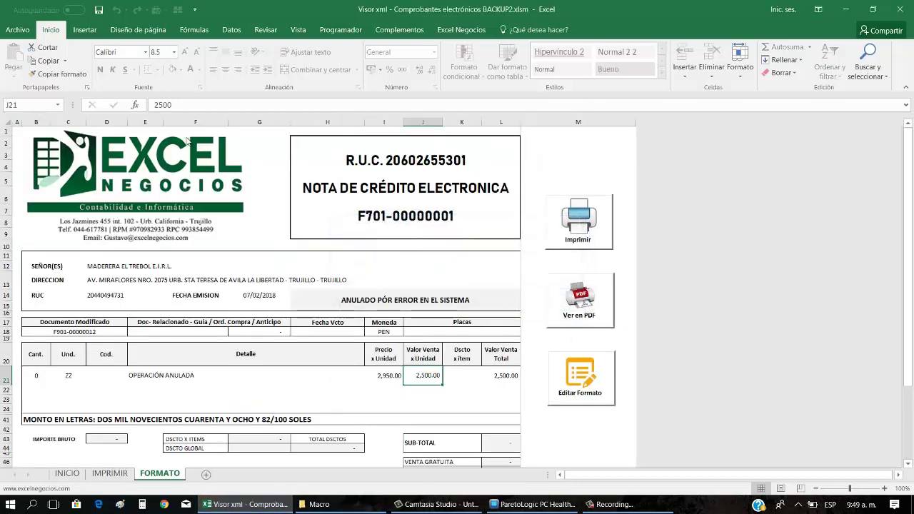
Review the credit note's OPERACIÓN ANULADA line totalling 2,948.82, then return to IMPRIMIR.
scroll(424, 249, down, 1)
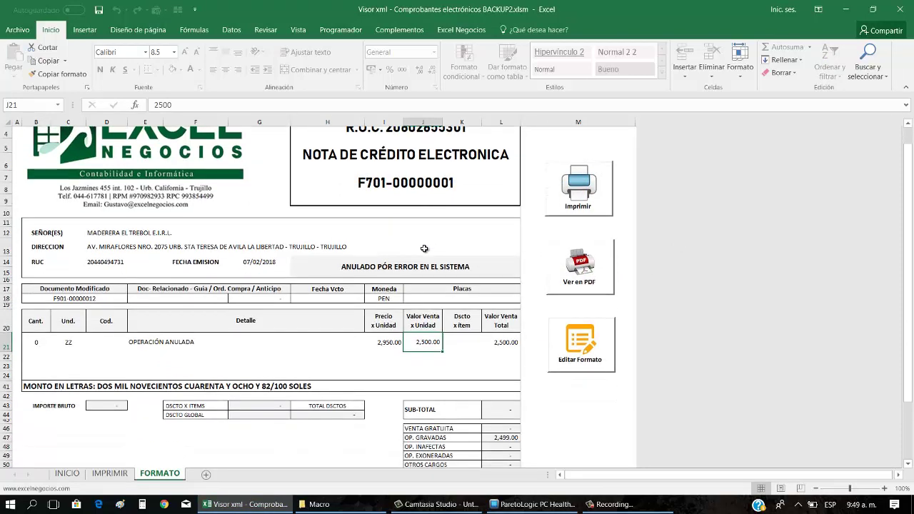
scroll(424, 248, down, 4)
scroll(423, 245, up, 3)
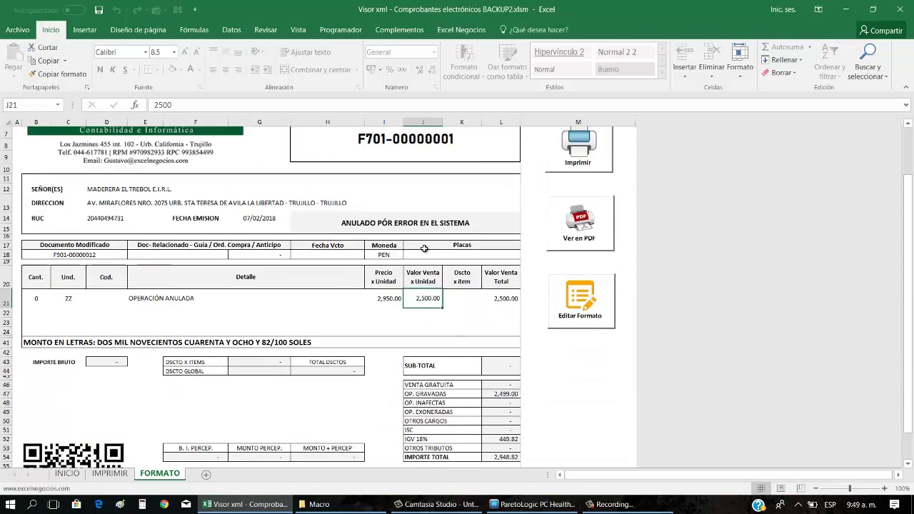
scroll(404, 261, up, 2)
click(133, 475)
click(532, 187)
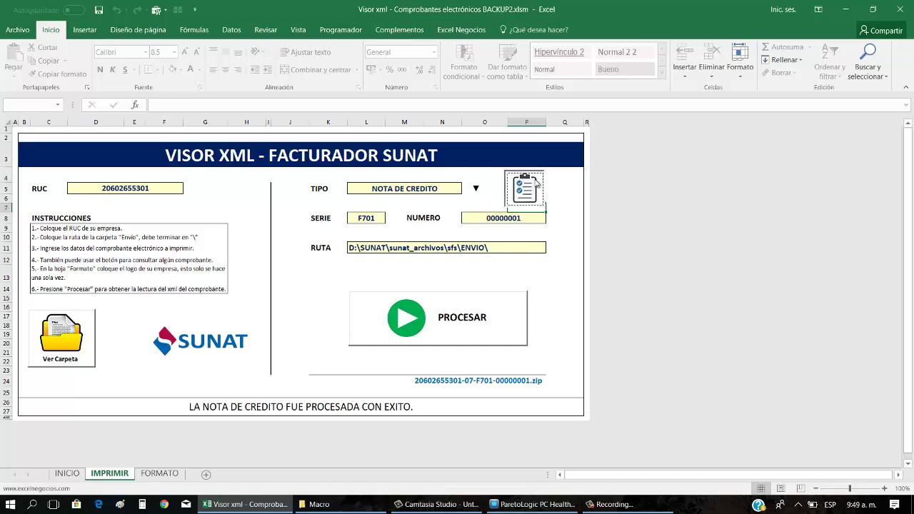
click(530, 241)
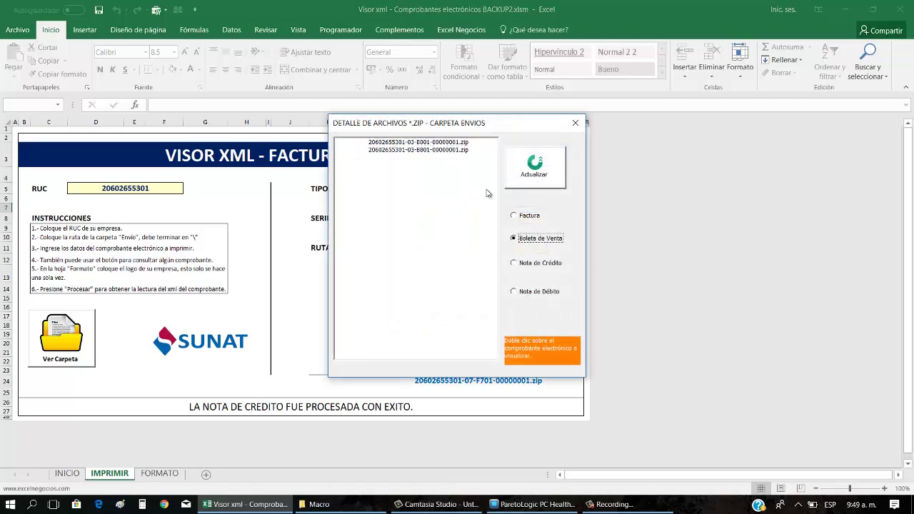
double_click(451, 150)
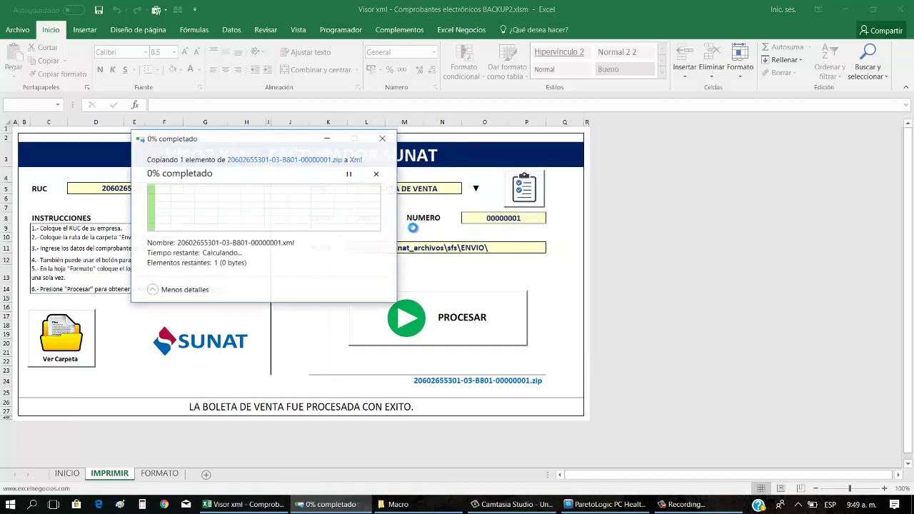
click(522, 294)
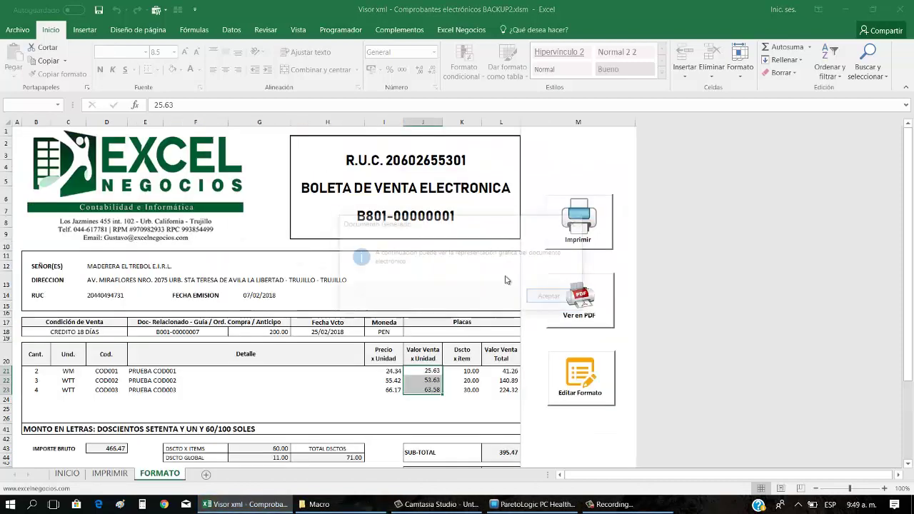
click(551, 298)
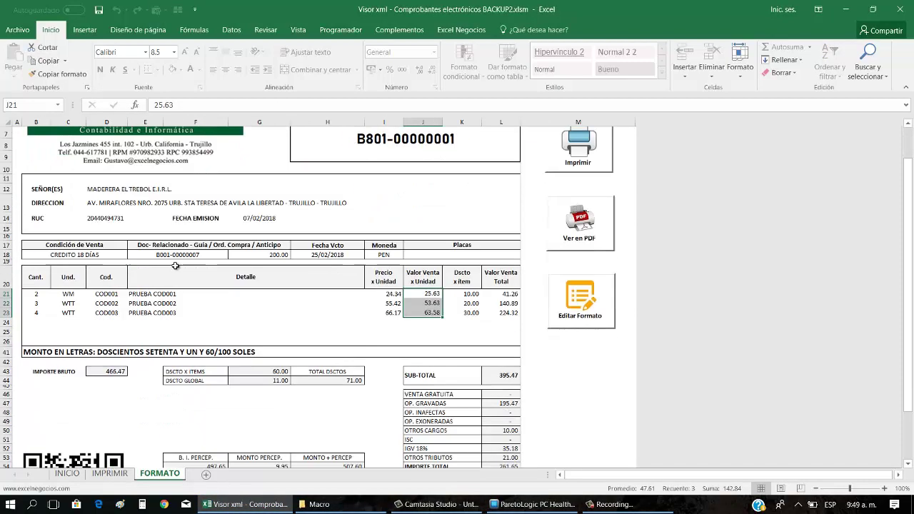
Review the receipt's items and check the OP. EXONERADAS total cell.
scroll(224, 239, down, 2)
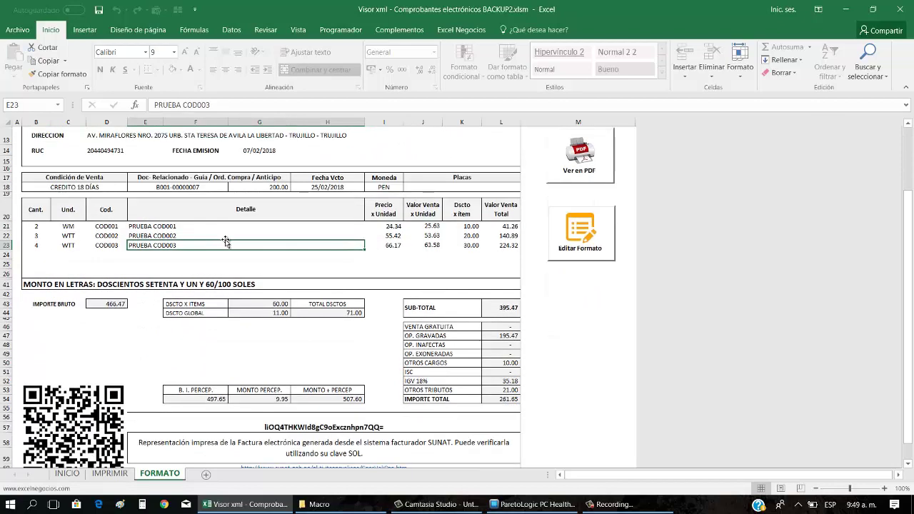
scroll(133, 325, up, 3)
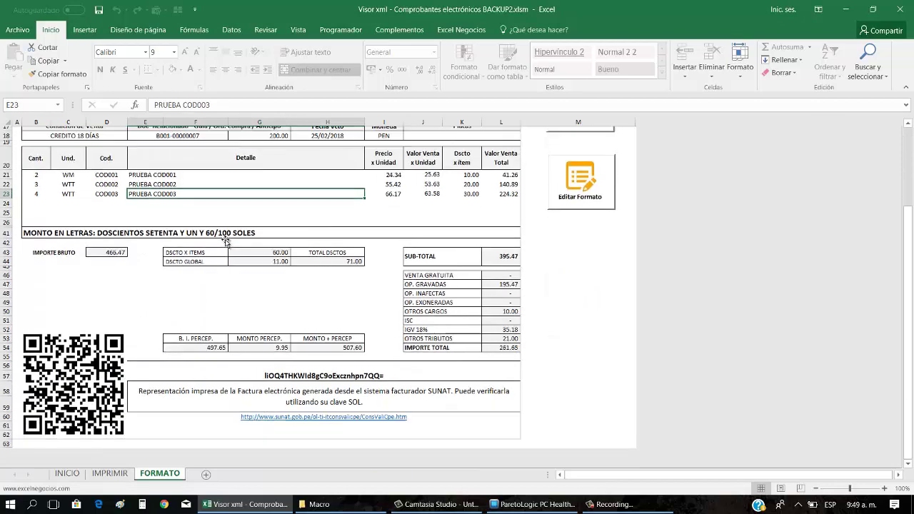
scroll(492, 372, down, 2)
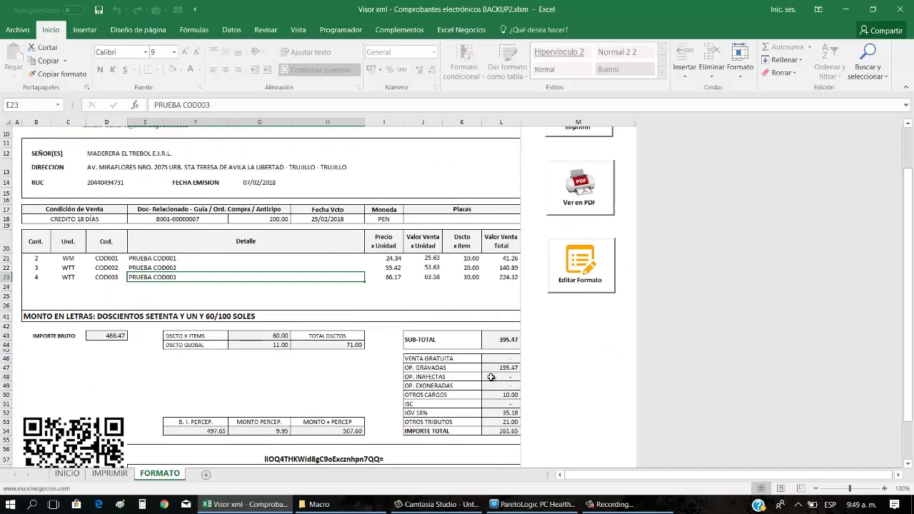
click(499, 387)
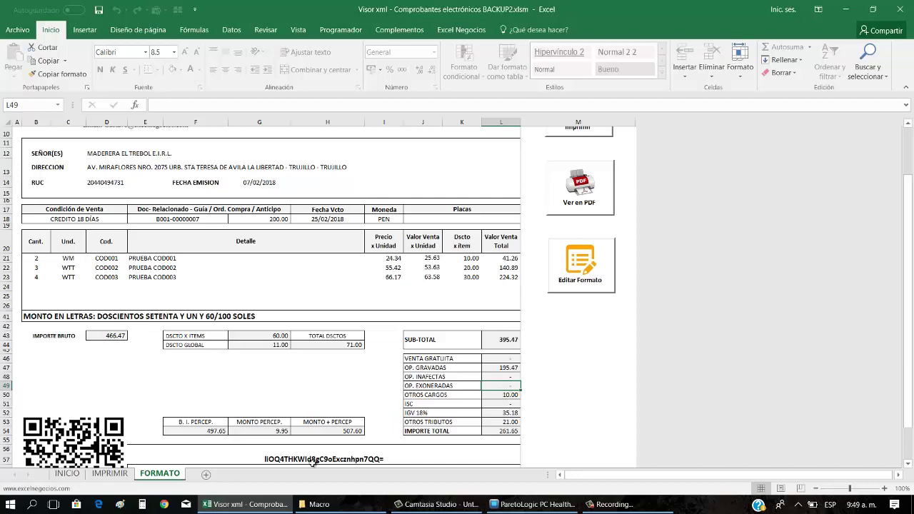
scroll(378, 300, down, 3)
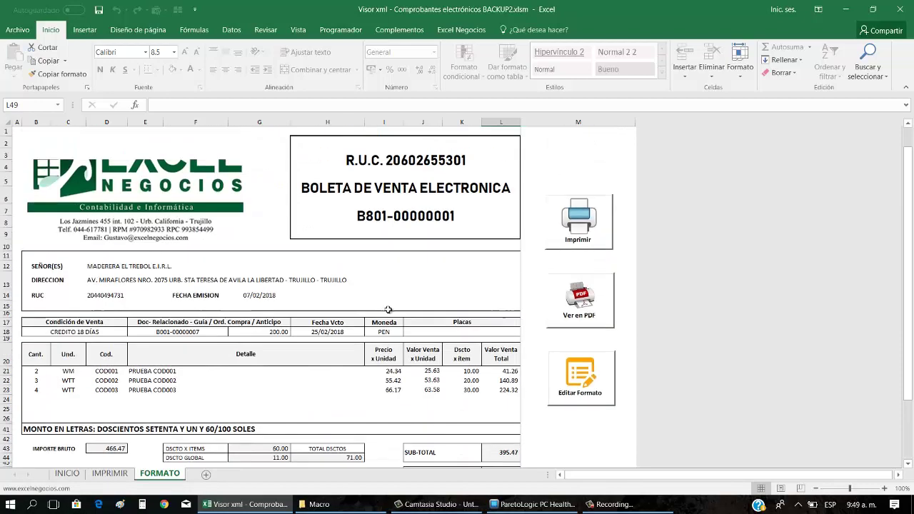
scroll(387, 309, up, 3)
scroll(71, 316, down, 2)
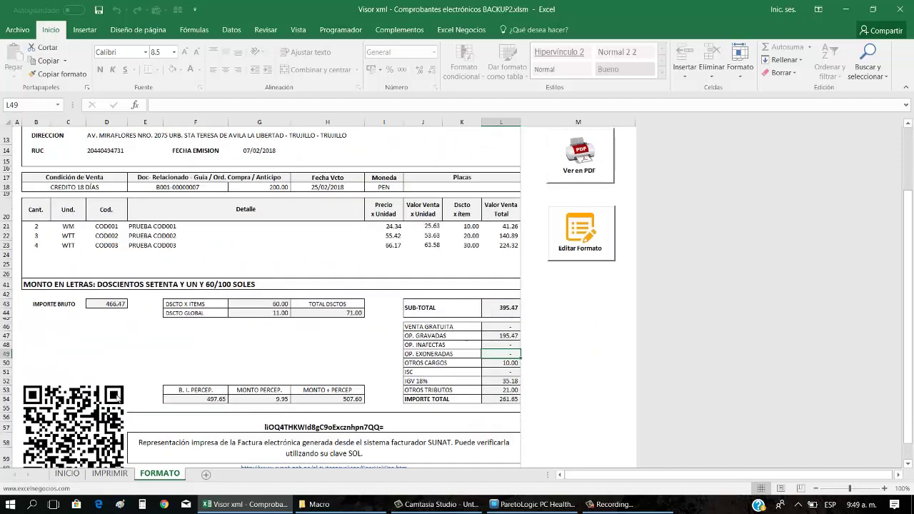
scroll(167, 327, down, 2)
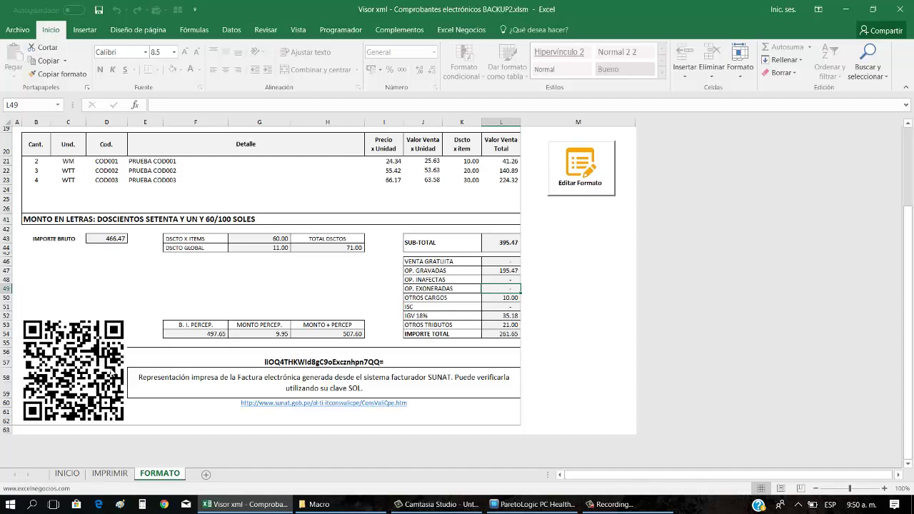
Confirm the 261.65 receipt total and return to the IMPRIMIR sheet.
click(150, 268)
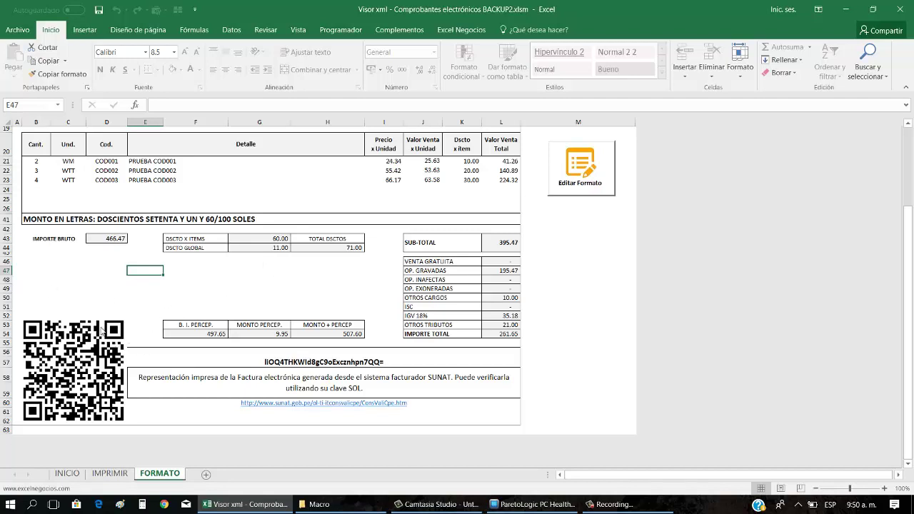
scroll(129, 318, up, 3)
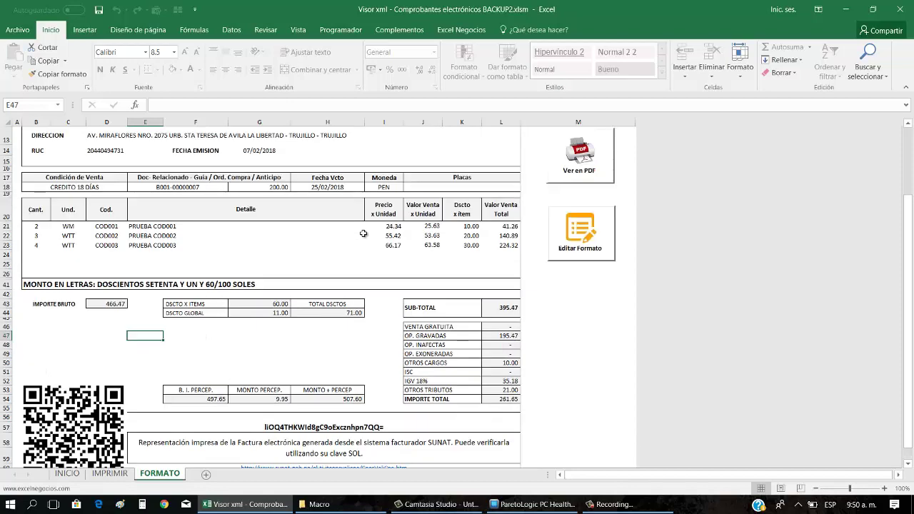
scroll(143, 321, up, 3)
scroll(164, 323, down, 3)
scroll(182, 325, up, 4)
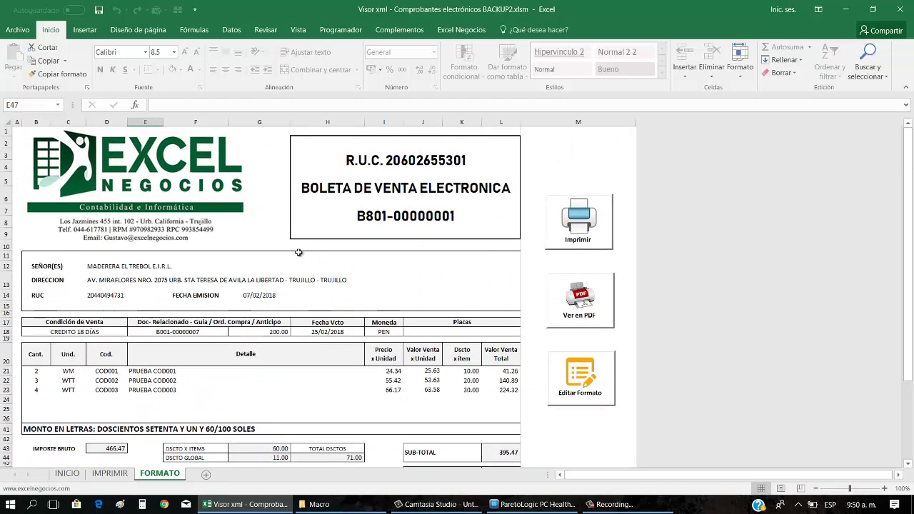
click(118, 476)
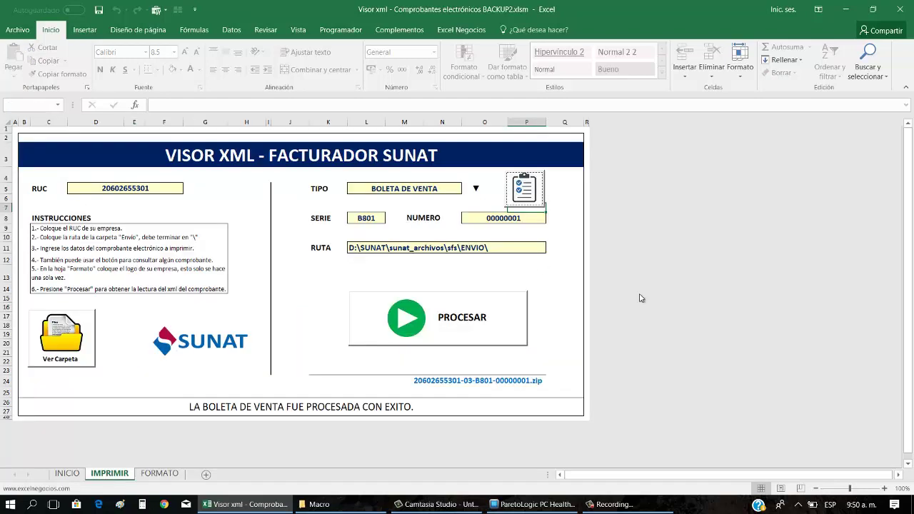